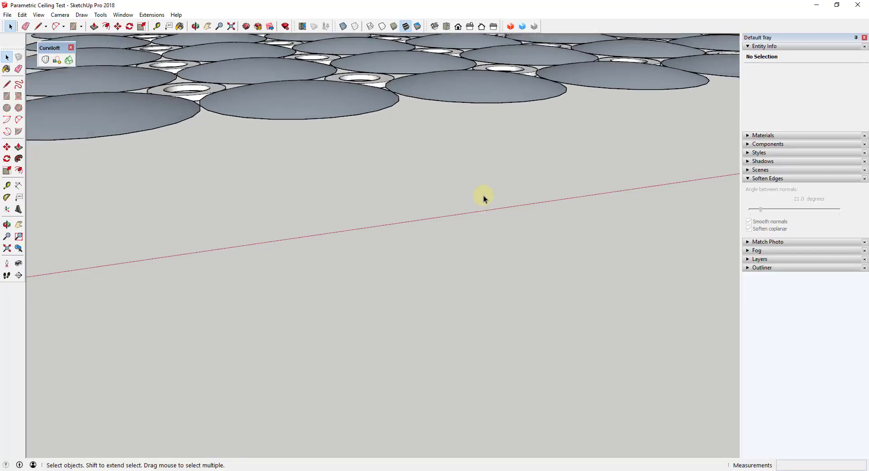
Examine the ceiling panel from below and the dish components nested inside its group
scroll(467, 83, down, 5)
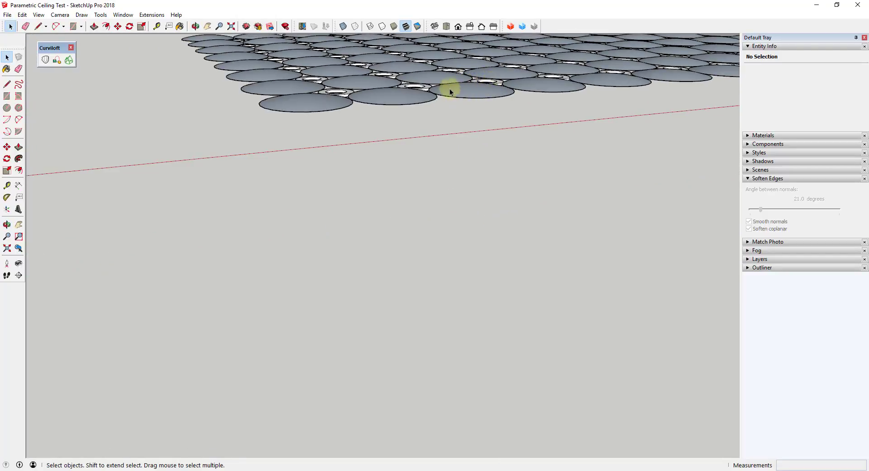
middle_drag(474, 103, 284, 58)
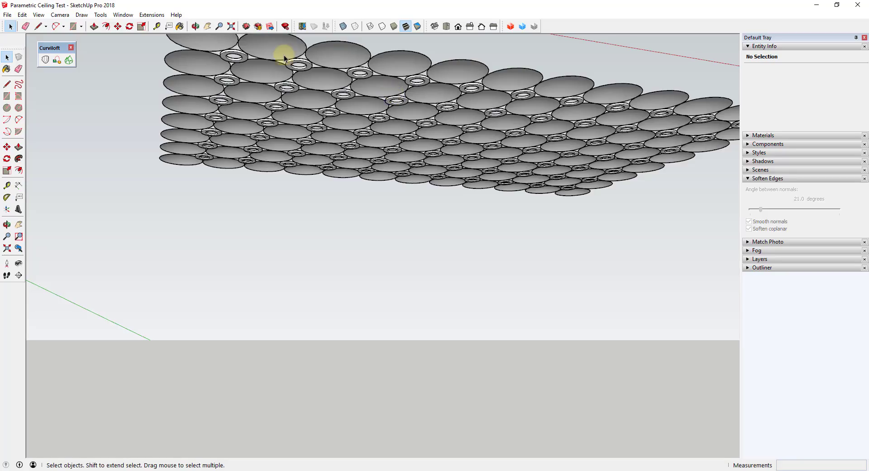
scroll(310, 55, down, 3)
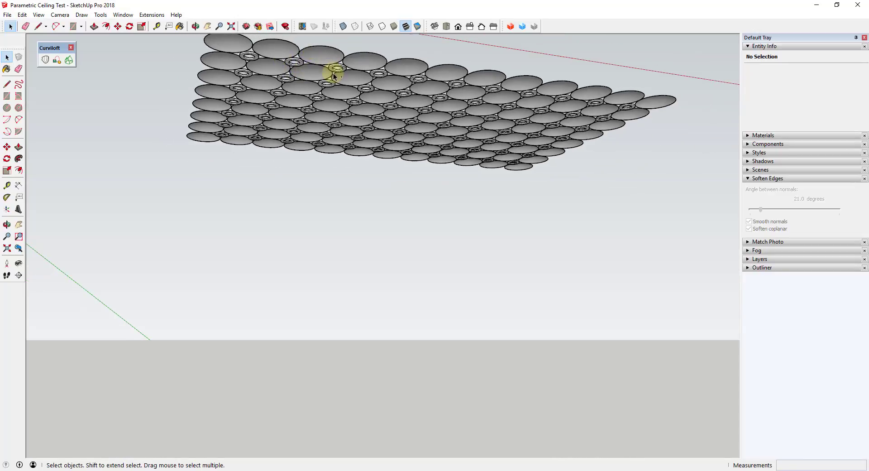
scroll(334, 71, down, 3)
click(351, 102)
double_click(351, 103)
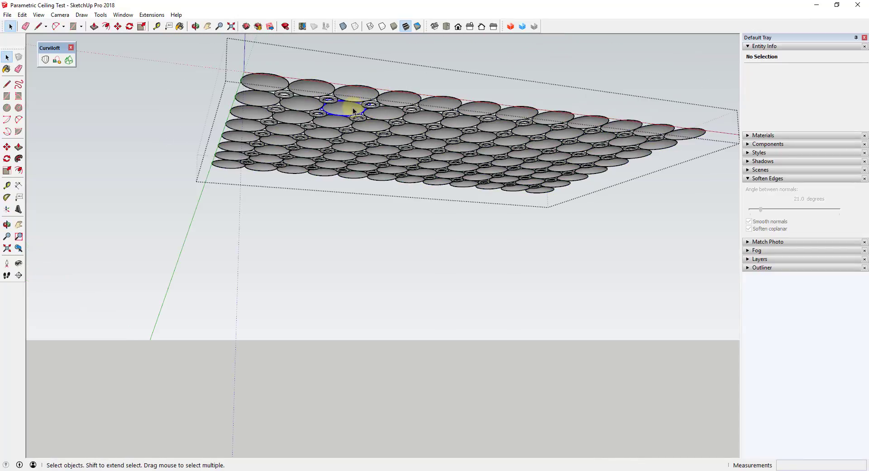
click(352, 107)
double_click(352, 107)
click(352, 108)
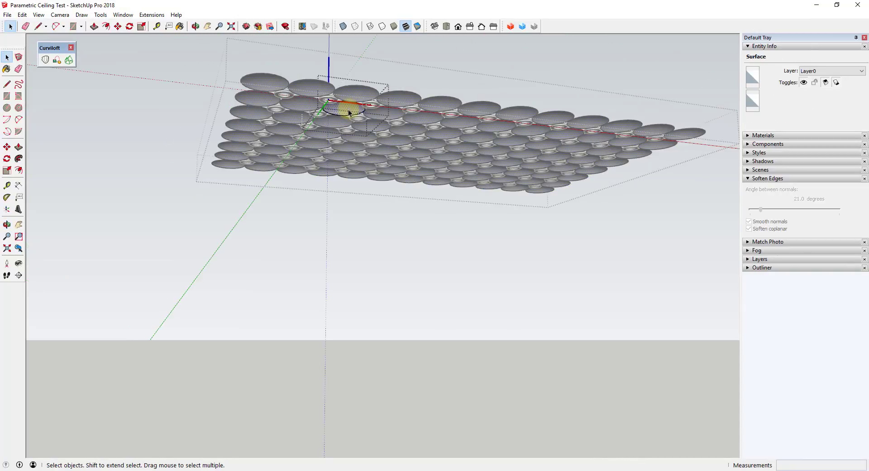
click(373, 110)
click(373, 109)
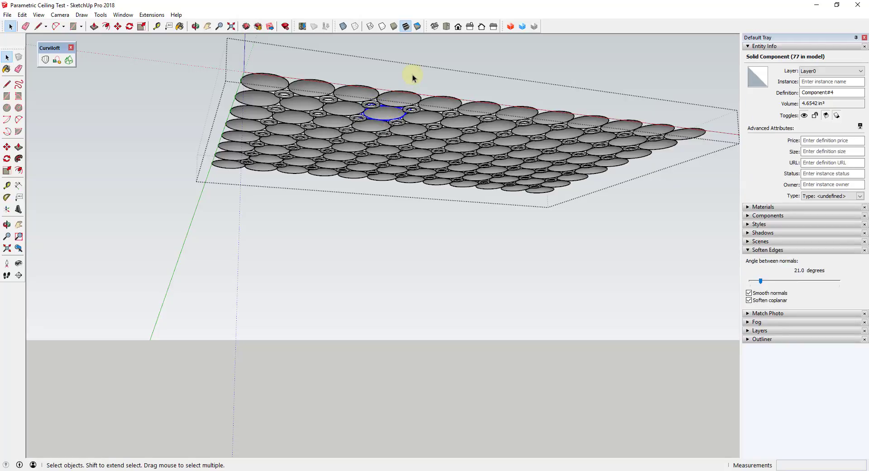
click(374, 108)
click(425, 122)
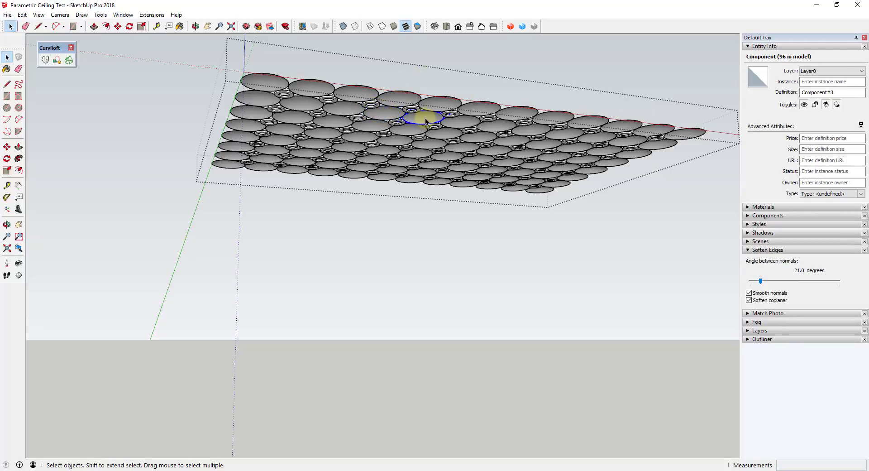
click(452, 110)
middle_drag(452, 110, 455, 120)
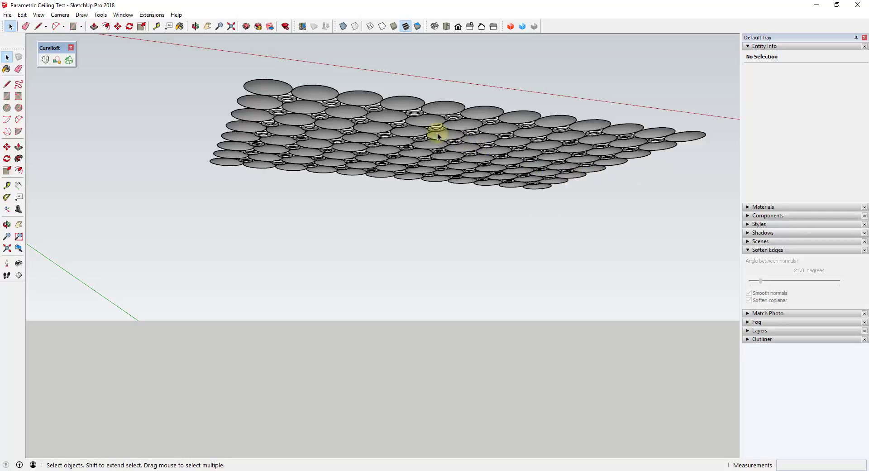
Draw a short line from the corner dish's outer rim to the panel's outer corner
middle_drag(417, 124, 277, 240)
scroll(482, 310, up, 4)
scroll(444, 317, up, 3)
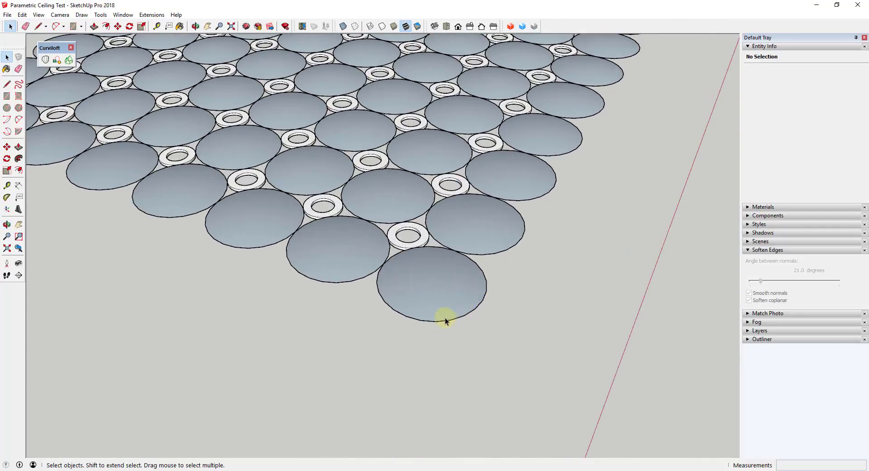
key(l)
middle_drag(397, 320, 414, 357)
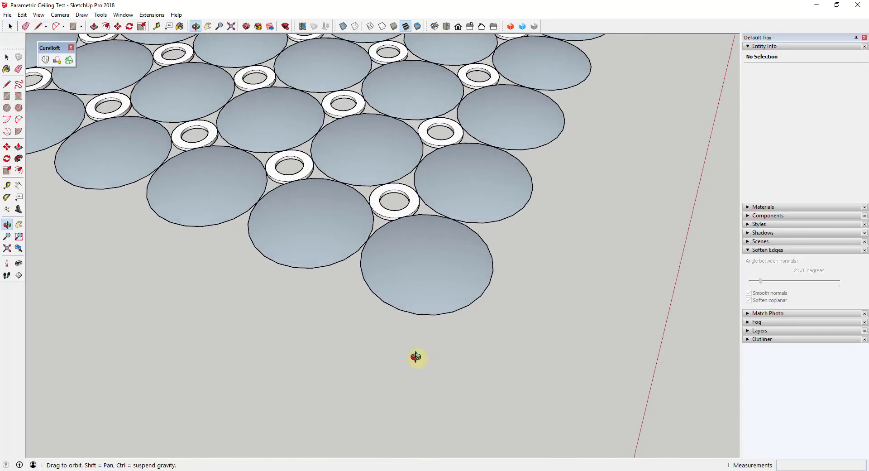
click(398, 310)
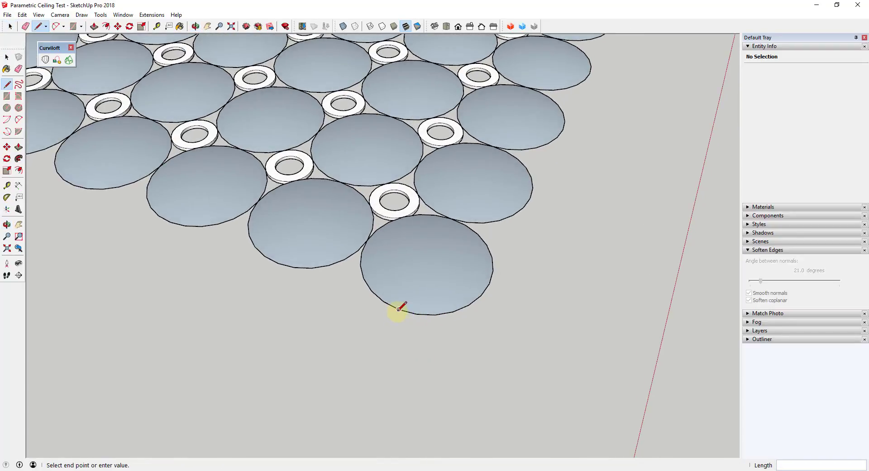
click(487, 285)
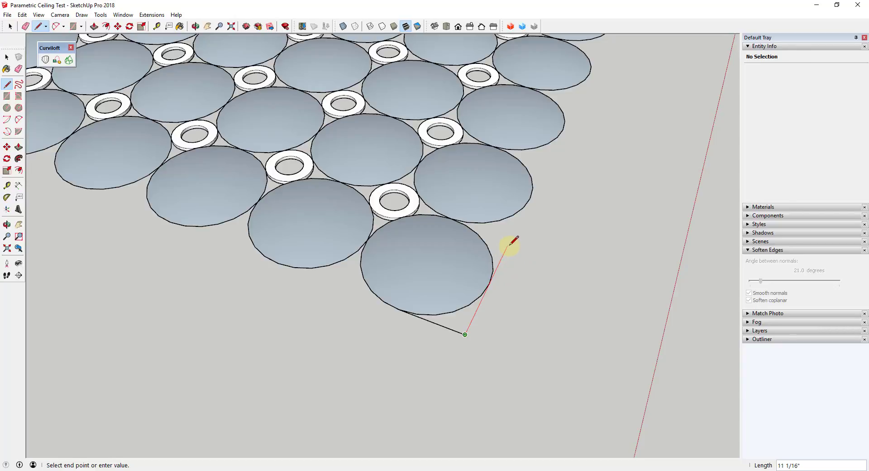
Draw a line from that corner along the panel's long side, parallel to the red axis, to the corner beyond the last dish
scroll(471, 320, down, 5)
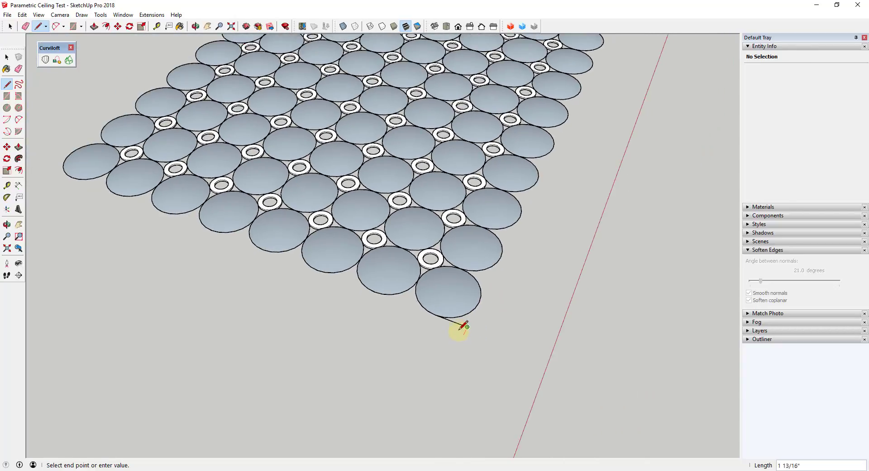
scroll(494, 252, up, 8)
scroll(571, 144, down, 4)
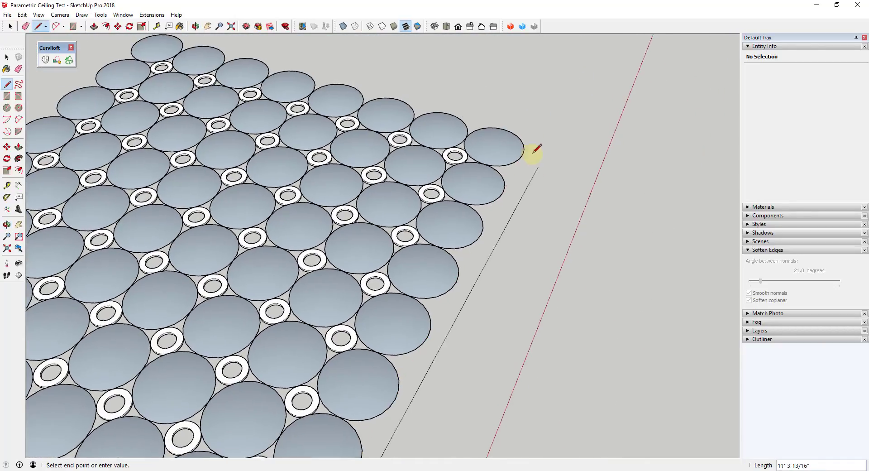
click(522, 155)
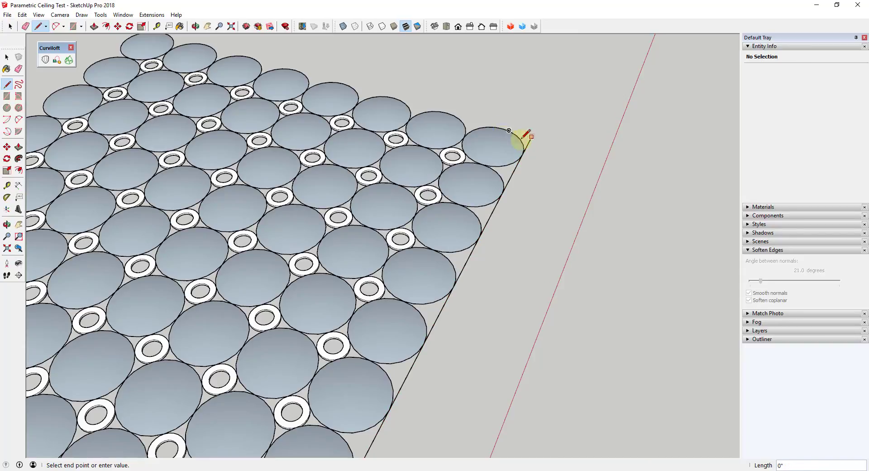
Draw a line from the end of the long edge along the panel's short side, parallel to the green axis, past the last dish
mouse_move(566, 174)
middle_down()
mouse_move(220, 170)
mouse_move(345, 300)
middle_up()
scroll(443, 272, up, 5)
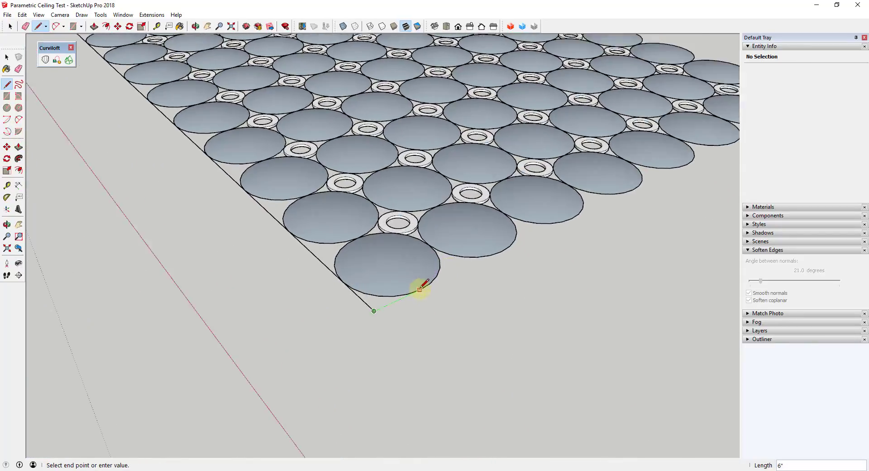
scroll(416, 291, down, 5)
middle_drag(406, 292, 410, 297)
scroll(410, 298, up, 3)
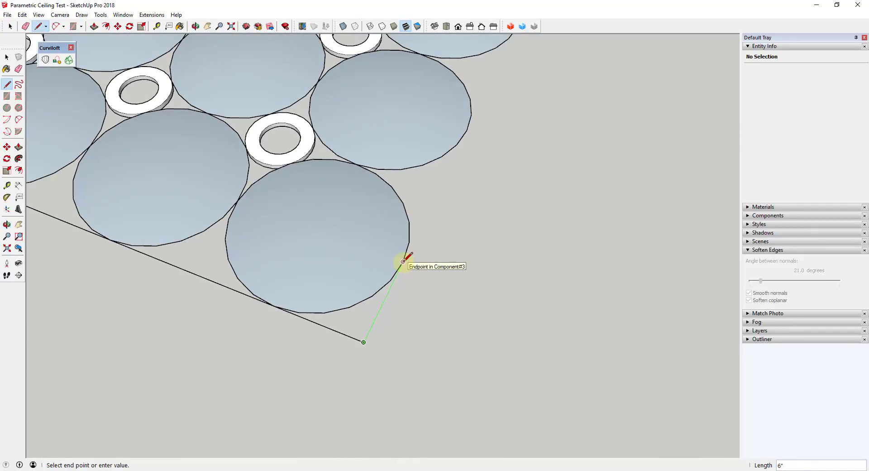
scroll(405, 271, down, 6)
scroll(466, 163, up, 3)
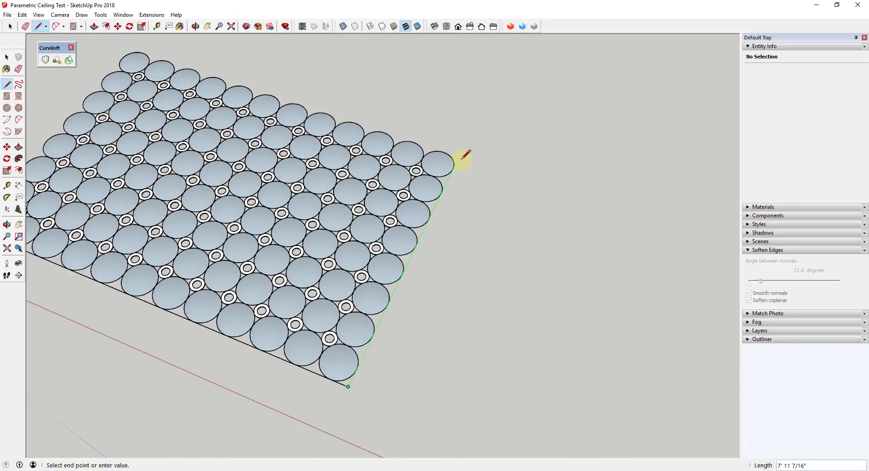
scroll(463, 157, up, 2)
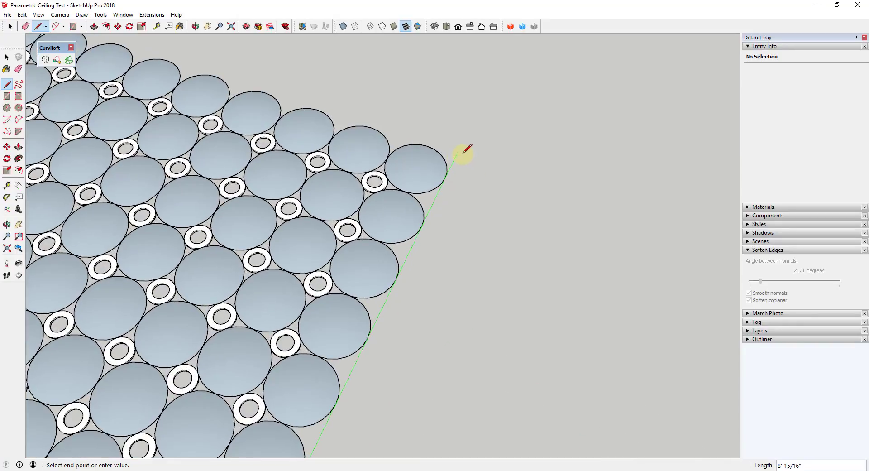
click(445, 178)
middle_drag(515, 175, 430, 310)
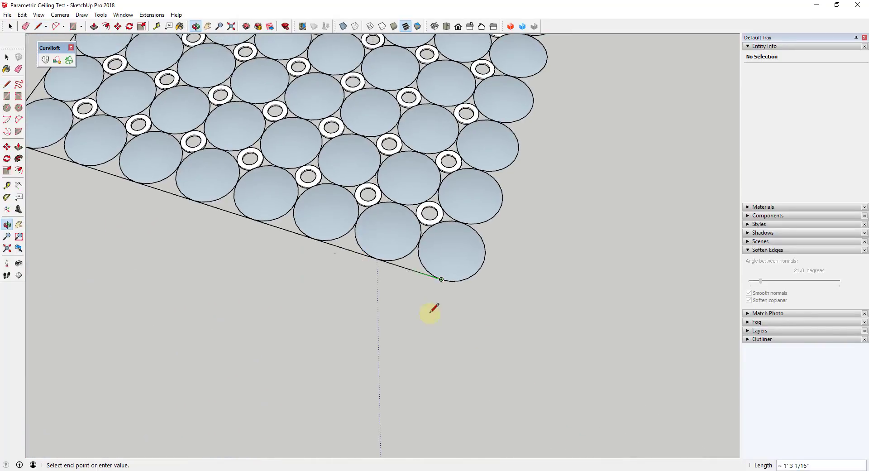
scroll(490, 287, up, 1)
key(shift)
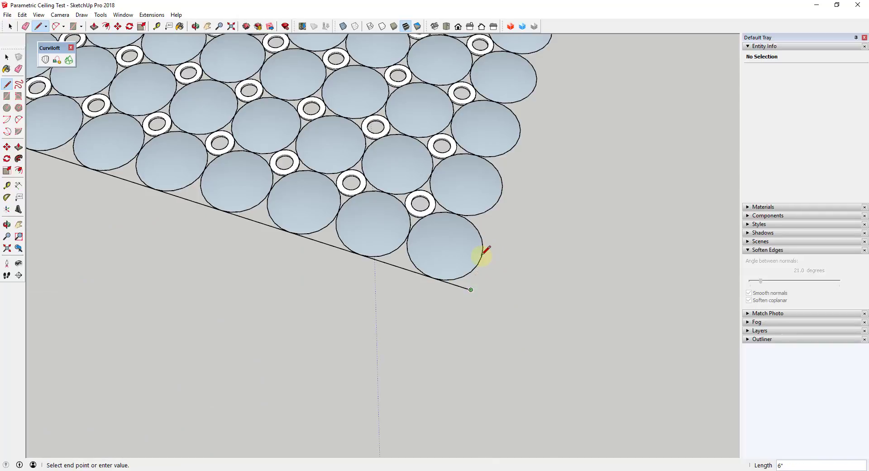
Draw a rectangle around the whole dish panel between the opposite ends of the guide lines
scroll(482, 280, down, 3)
key(r)
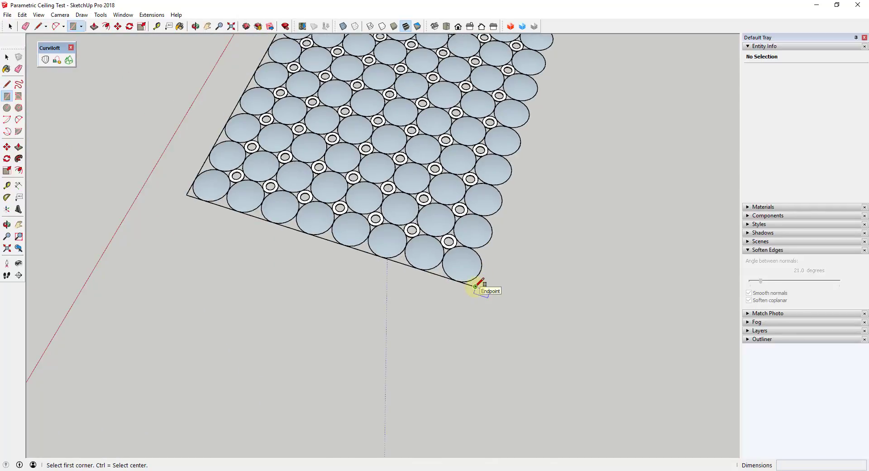
click(475, 286)
middle_drag(397, 222, 678, 284)
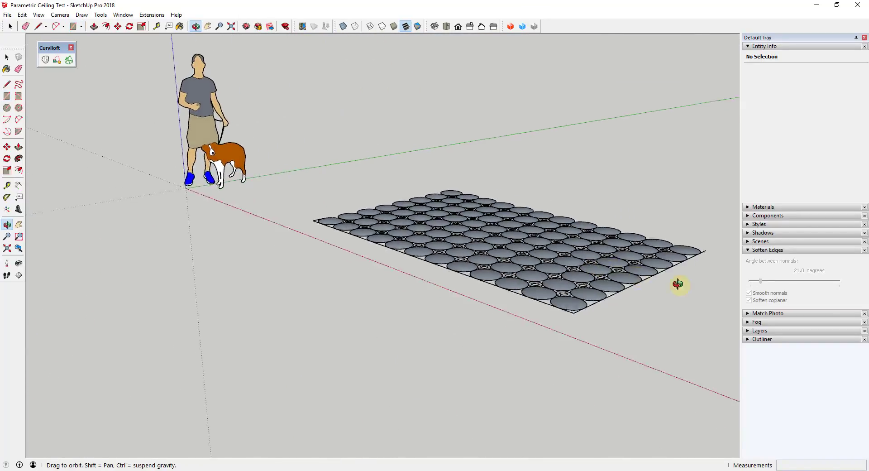
scroll(291, 209, up, 5)
click(286, 249)
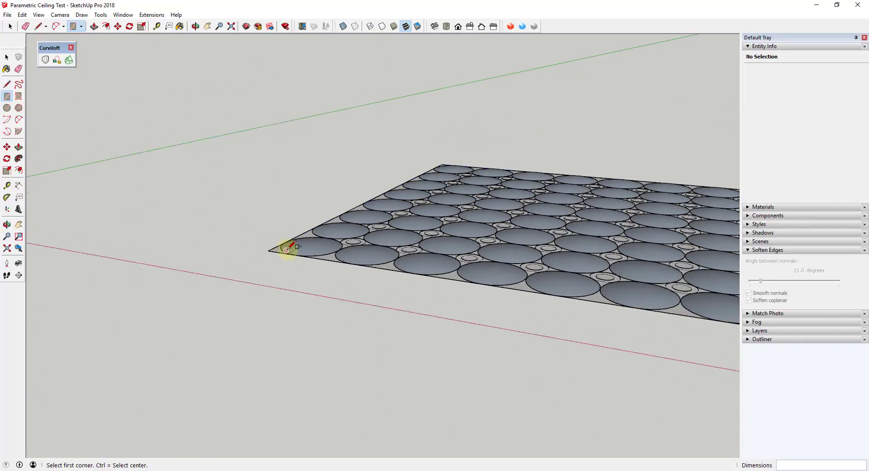
Select the rectangle's face with its edges and make them a group
scroll(286, 249, down, 5)
middle_drag(310, 235, 342, 276)
key(space)
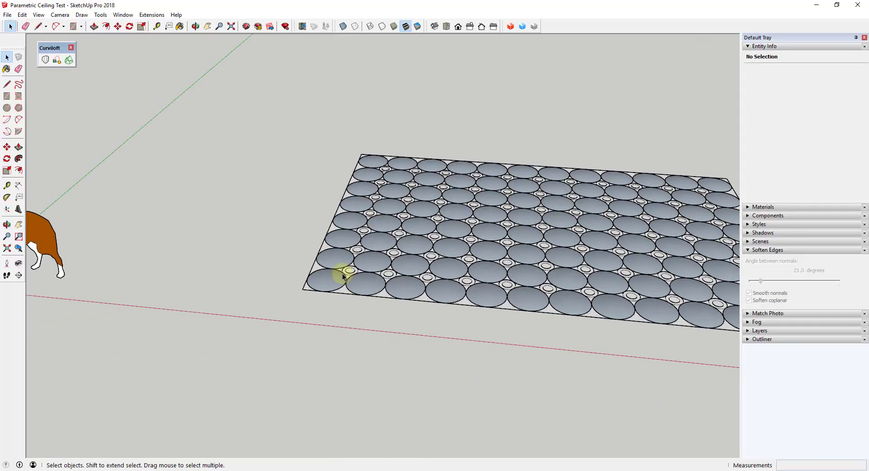
click(315, 269)
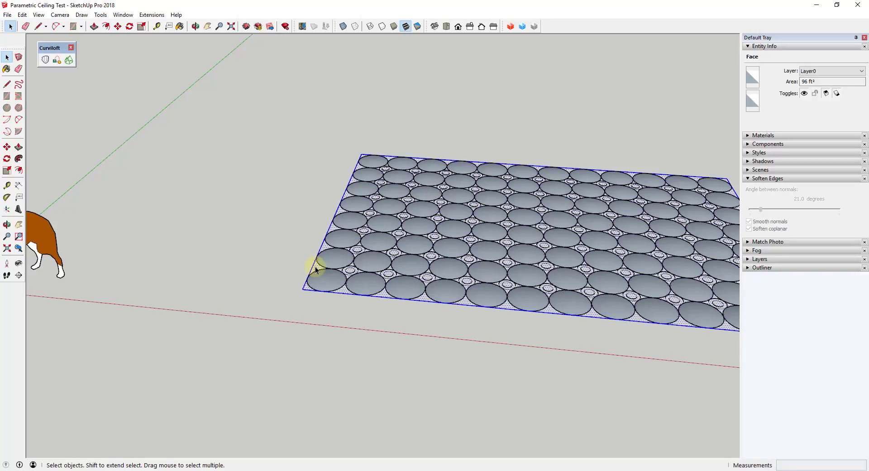
right_click(316, 269)
click(358, 340)
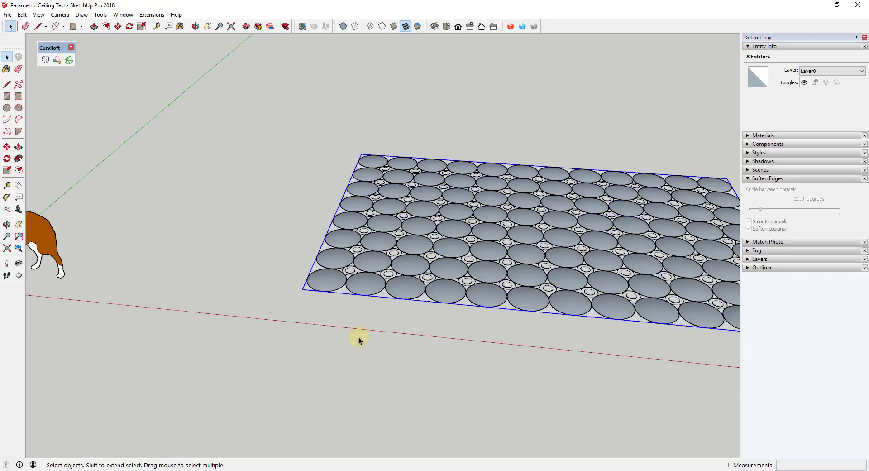
scroll(254, 240, down, 4)
key(m)
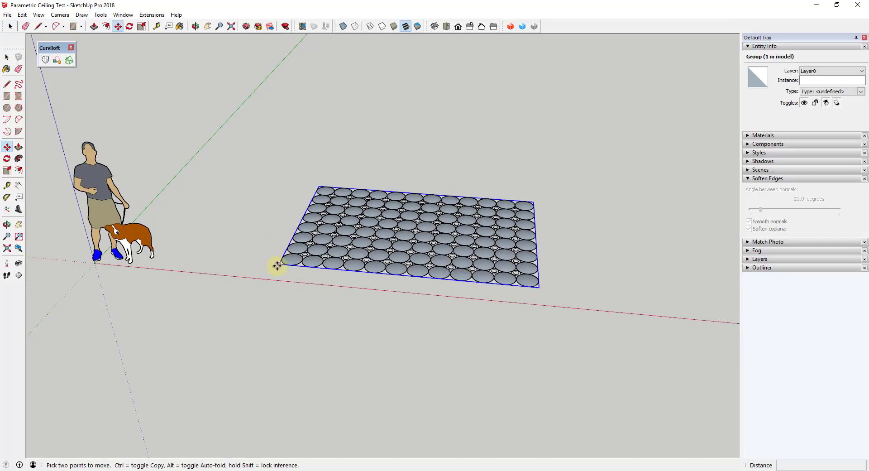
click(277, 265)
key(ctrl)
key(space)
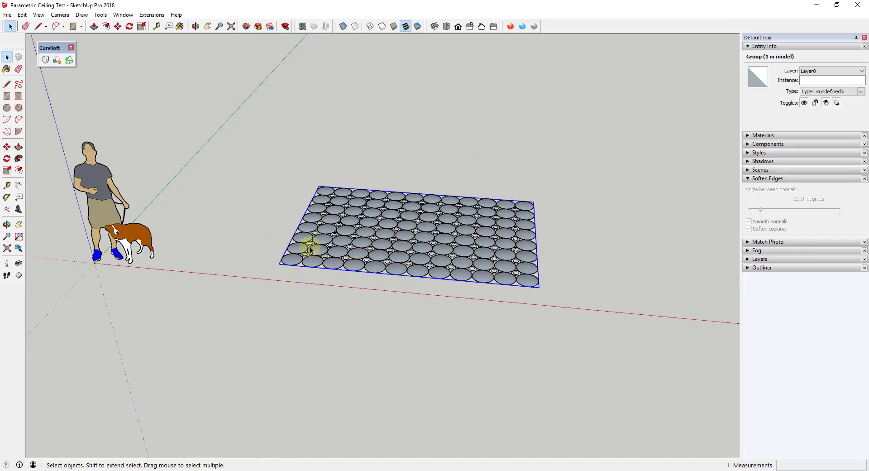
Copy the rectangle group about 15' 10 3/4" along the red axis, clear of the dish panel
scroll(310, 249, up, 3)
key(m)
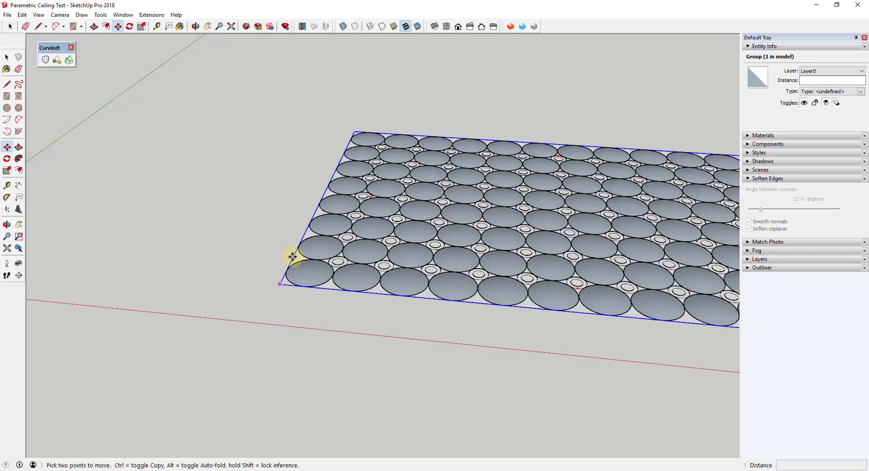
click(277, 284)
key(ctrl)
scroll(271, 283, down, 4)
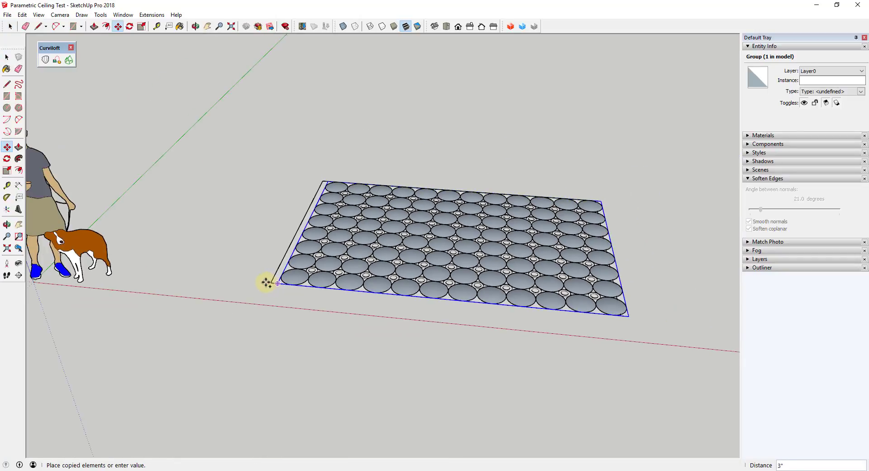
click(534, 254)
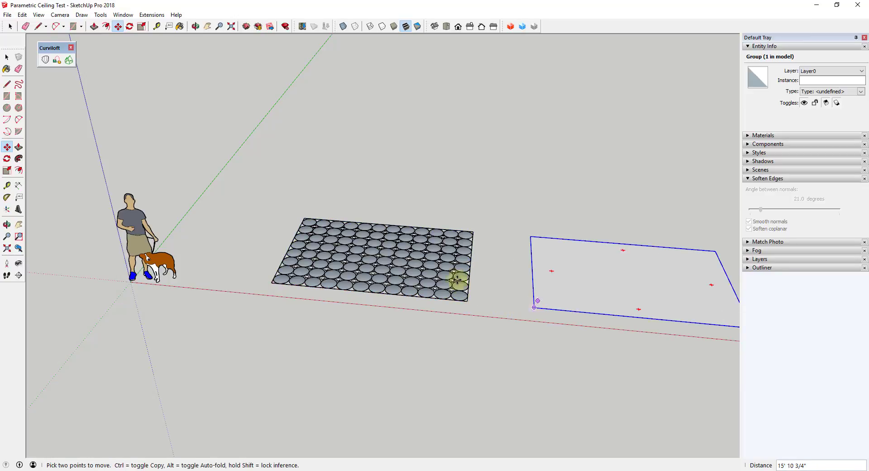
middle_drag(457, 281, 605, 216)
scroll(565, 226, up, 4)
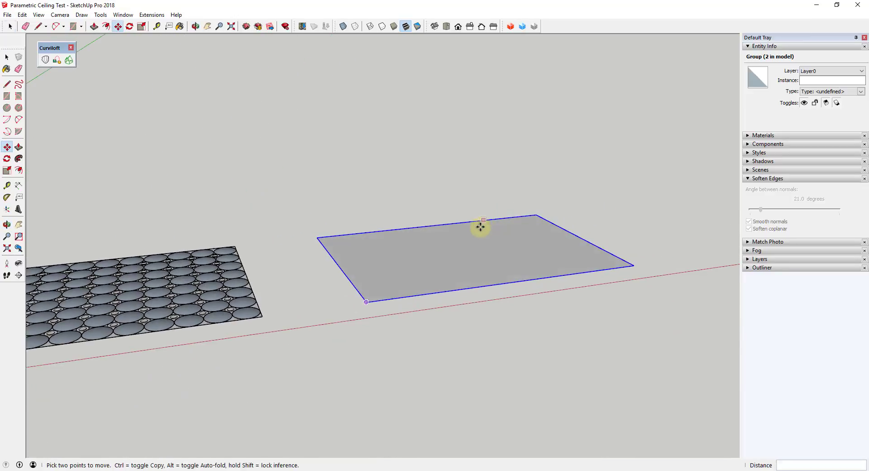
key(space)
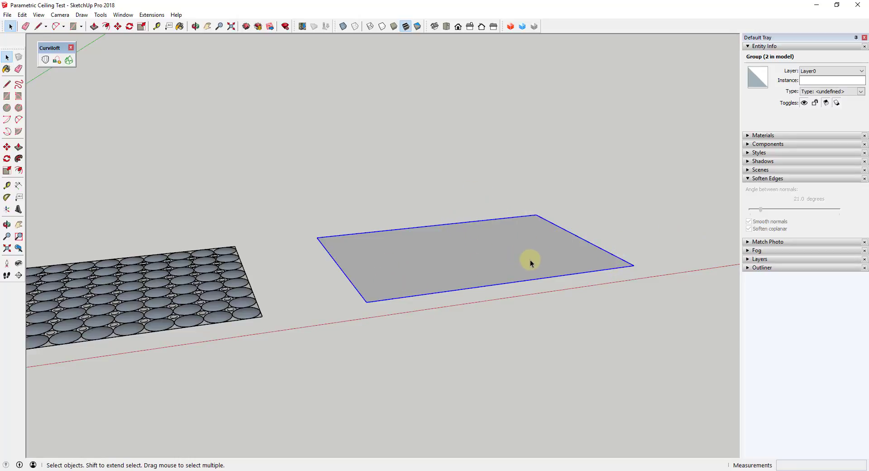
Draw a short line downward from the copied rectangle's near corner farthest from the dish panel
middle_drag(565, 250, 387, 234)
key(a)
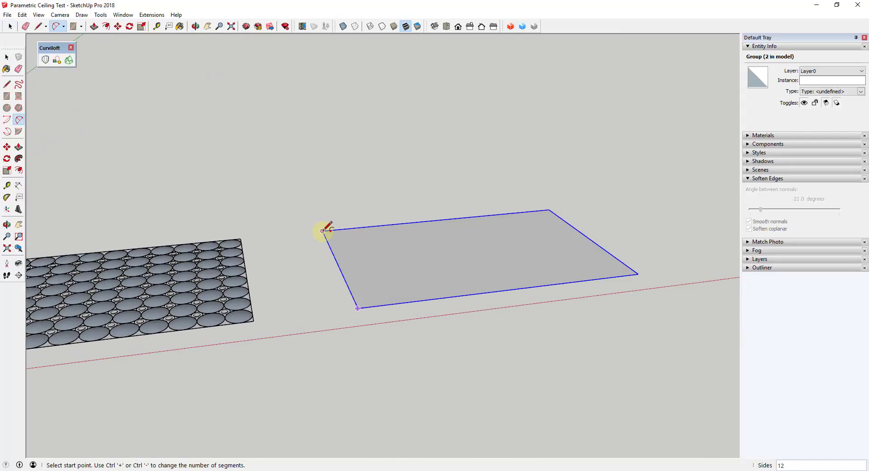
key(l)
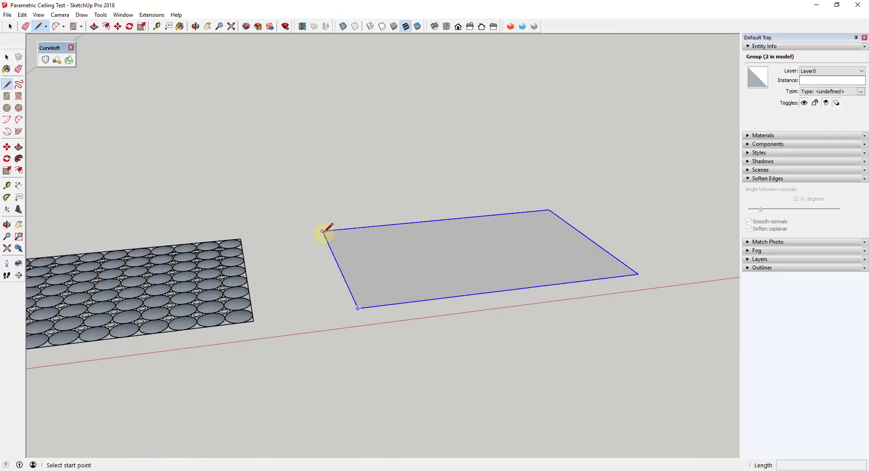
middle_drag(369, 256, 650, 267)
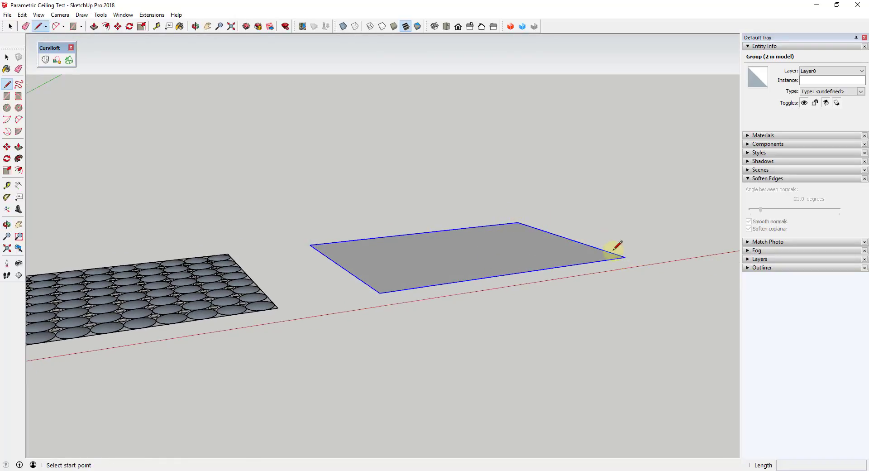
click(625, 256)
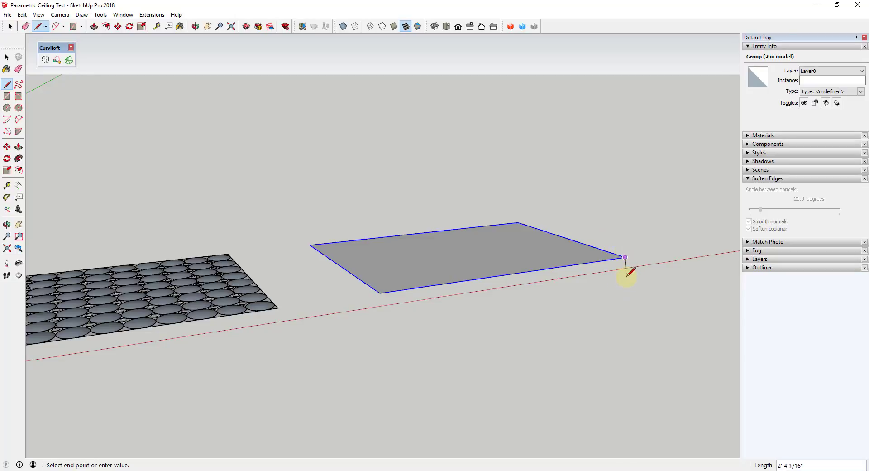
click(623, 278)
key(space)
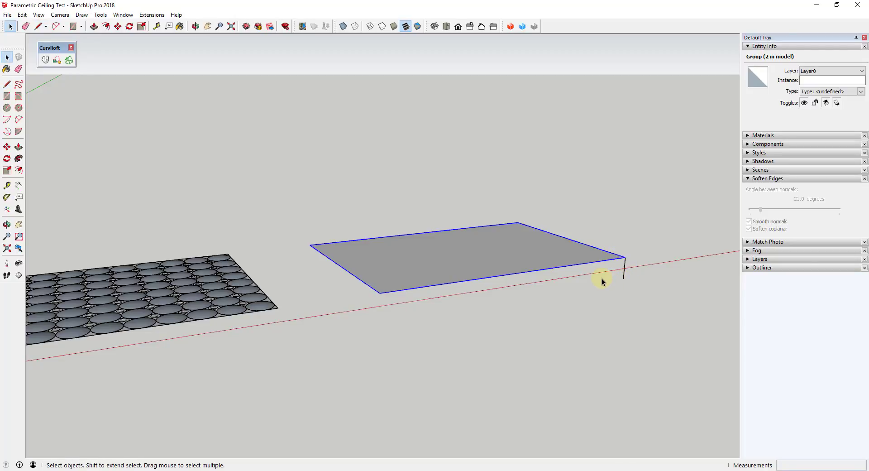
Draw a short line upward along the blue axis from the copied rectangle's near corner closest to the dish panel
key(l)
click(379, 292)
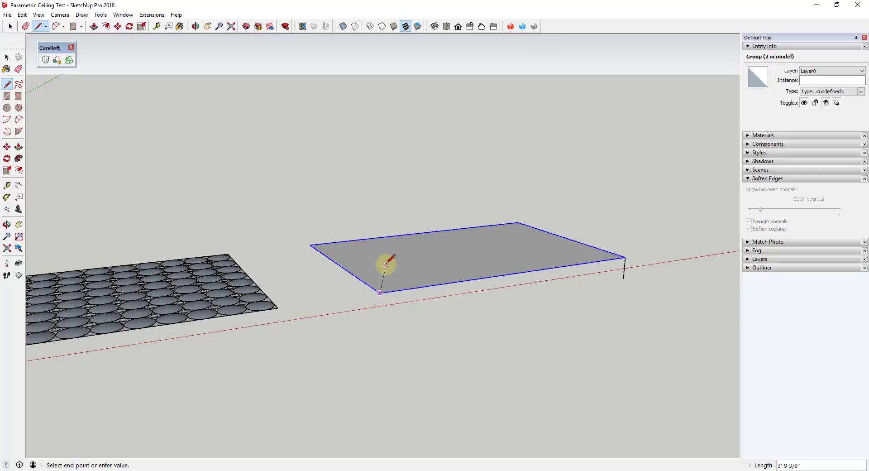
middle_drag(380, 261, 381, 202)
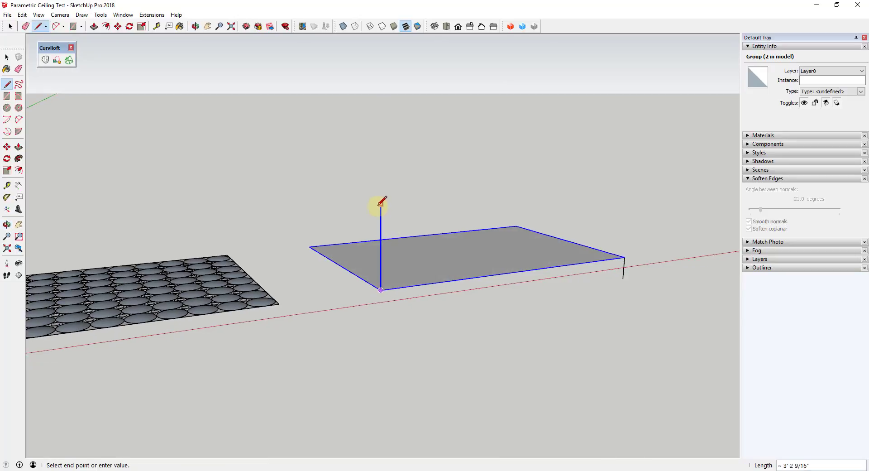
click(290, 271)
key(space)
middle_drag(334, 282, 375, 289)
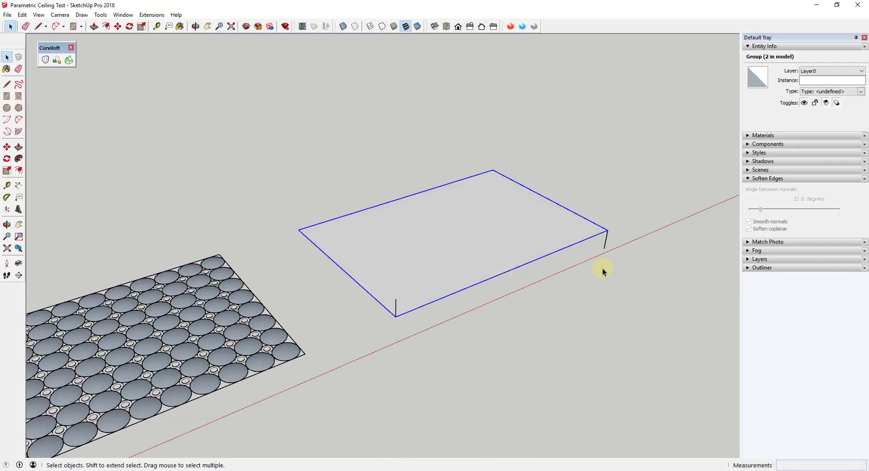
key(r)
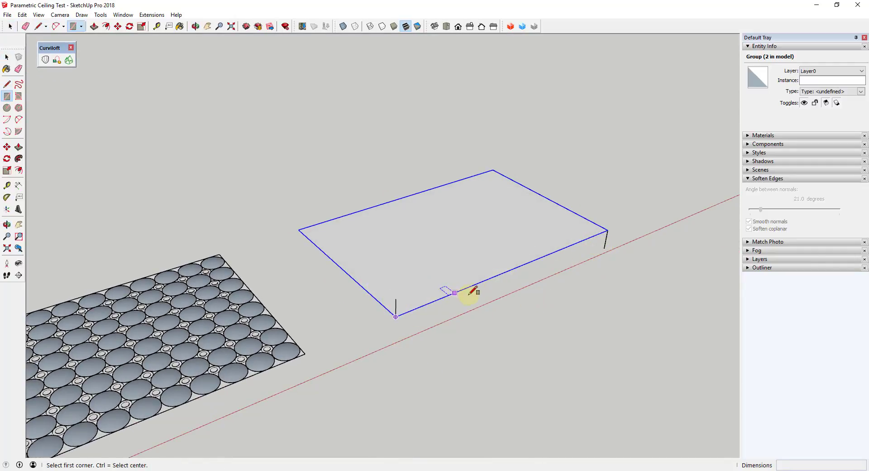
middle_drag(469, 291, 388, 284)
key(a)
click(389, 284)
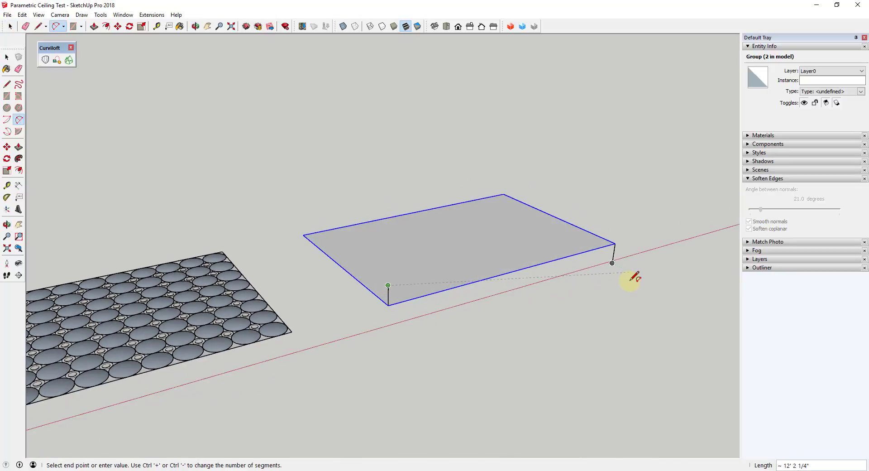
click(612, 263)
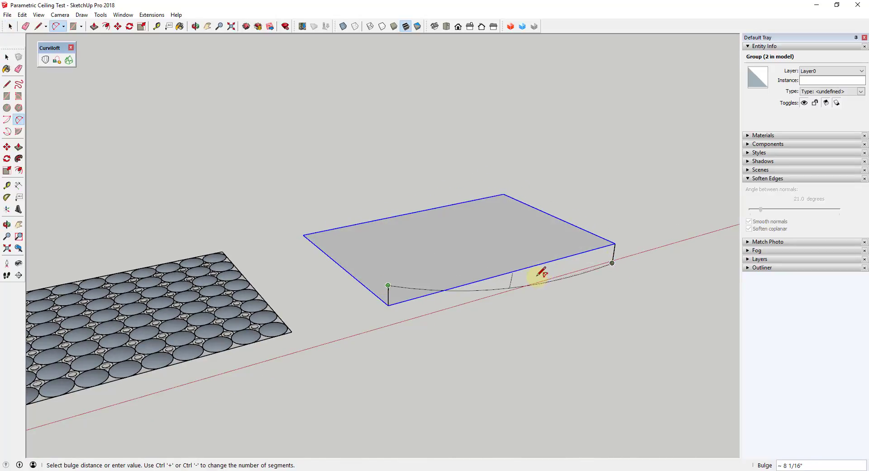
Draw an upright helper rectangle along the near long edge, between the free ends of the two short lines
key(r)
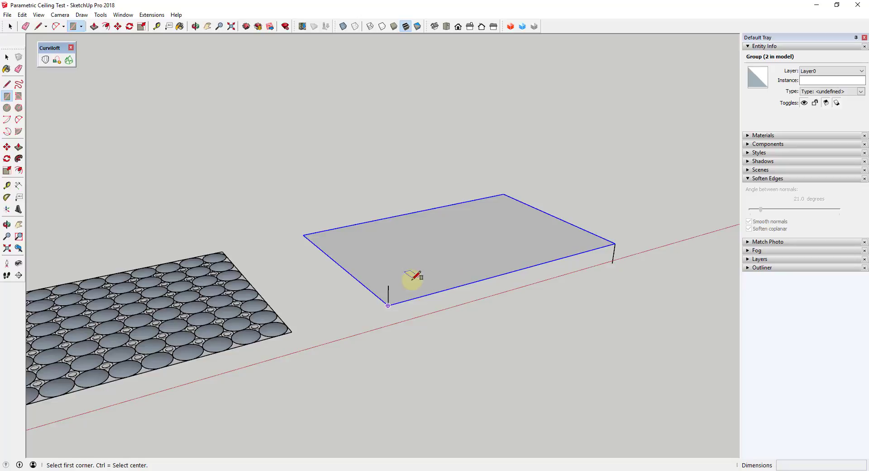
click(387, 285)
click(615, 255)
Draw two tangent arcs forming an S-curve from the helper rectangle's upper corner, through the long edge's midpoint, to its opposite lower corner
middle_drag(468, 274, 355, 257)
key(a)
click(353, 259)
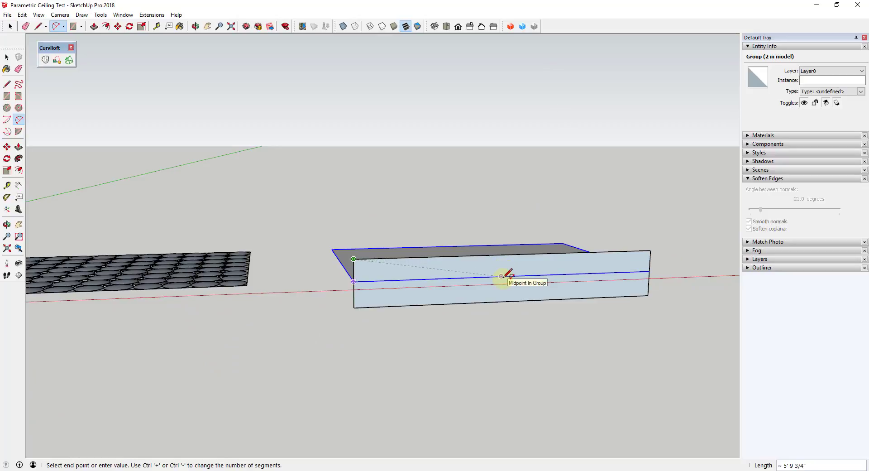
click(501, 276)
scroll(502, 267, up, 2)
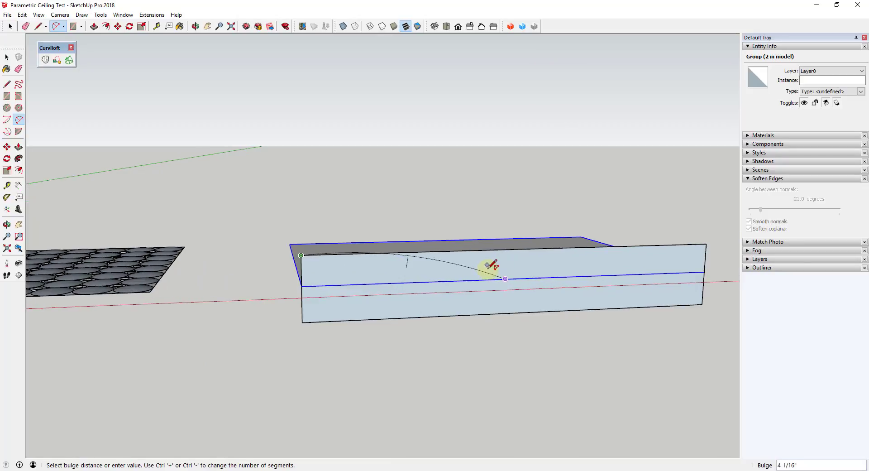
click(497, 266)
click(505, 277)
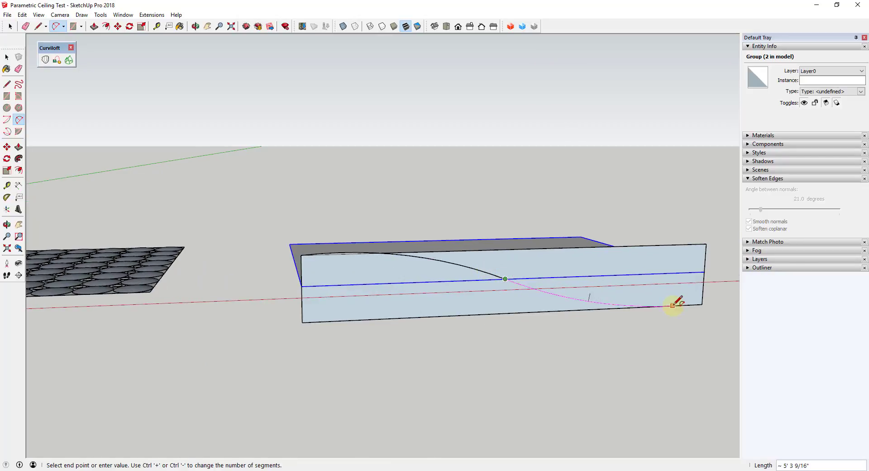
double_click(703, 304)
Erase the helper rectangle's outer edges and leftover straight segments around the S-curve
key(e)
mouse_move(713, 250)
mouse_down()
mouse_move(690, 240)
mouse_move(652, 265)
mouse_move(507, 317)
mouse_move(431, 310)
mouse_up()
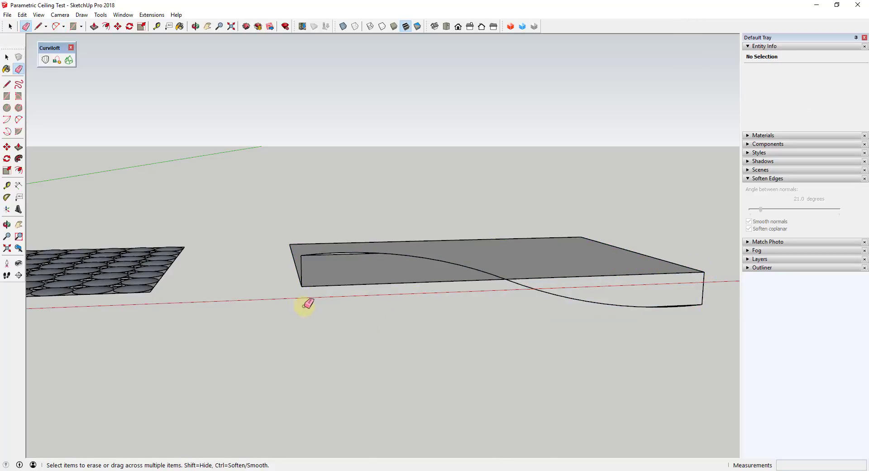
scroll(347, 252, up, 2)
scroll(335, 248, down, 4)
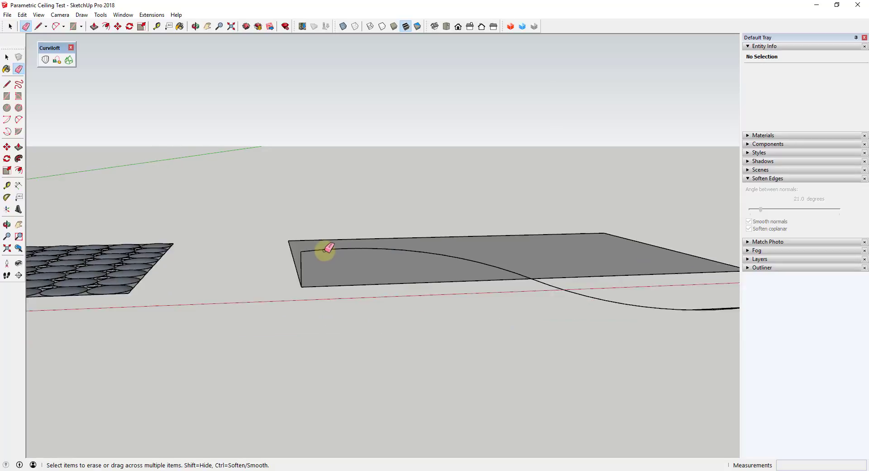
middle_drag(549, 298, 353, 325)
key(space)
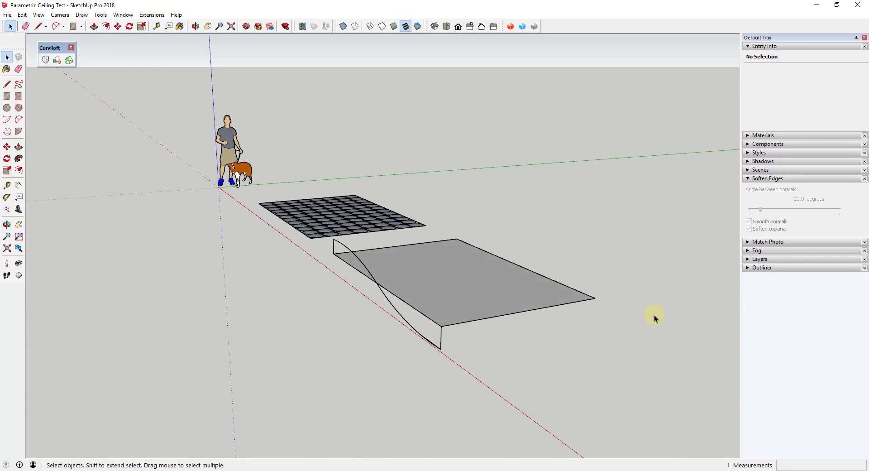
Draw a short upward line from the base rectangle's far corner on the side away from the dish panel
key(l)
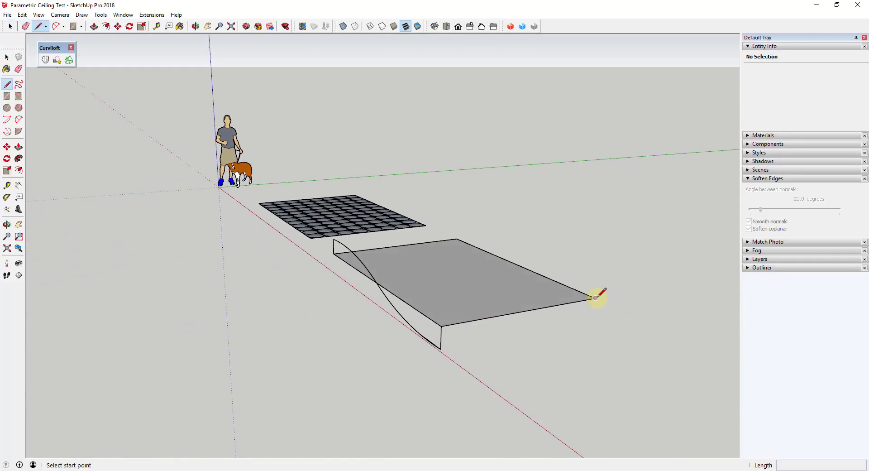
click(595, 297)
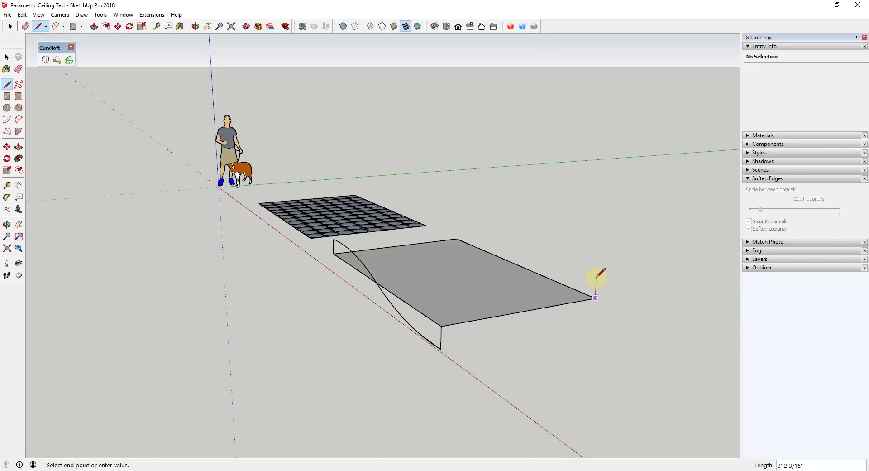
click(596, 278)
key(space)
Use helper rectangles and arcs to draw curves along the base's three remaining sides, joining them into a loop with the S-curve
key(a)
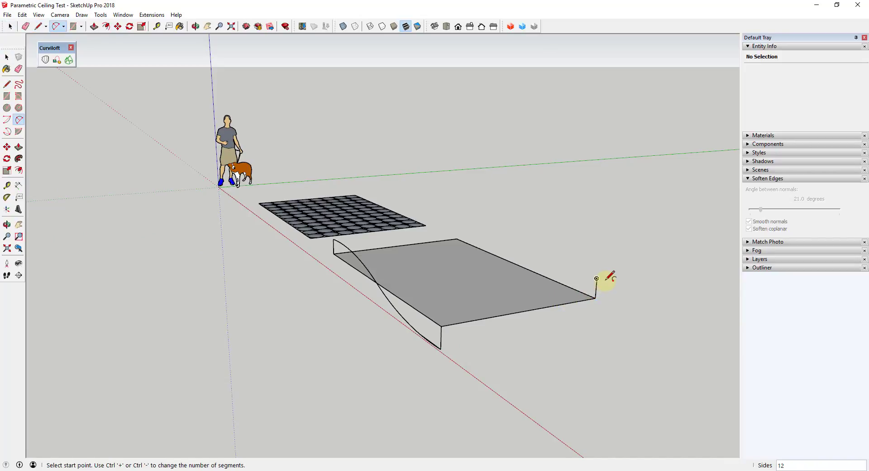
click(596, 278)
click(440, 348)
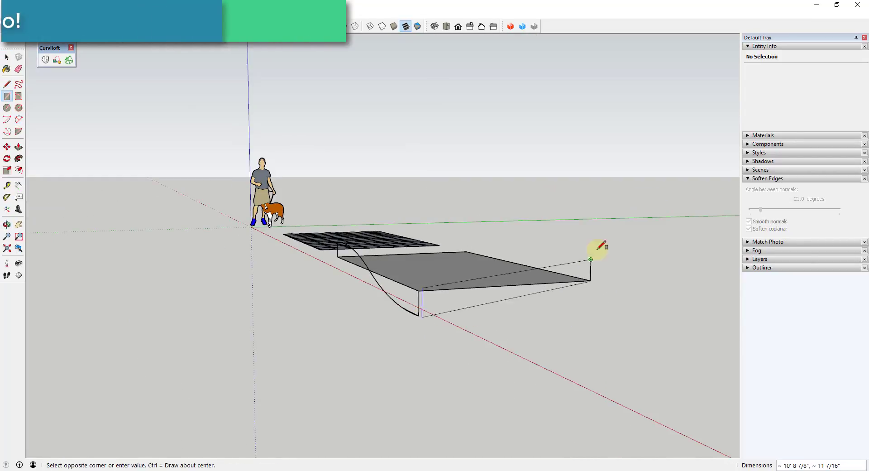
click(481, 287)
middle_drag(481, 287, 259, 249)
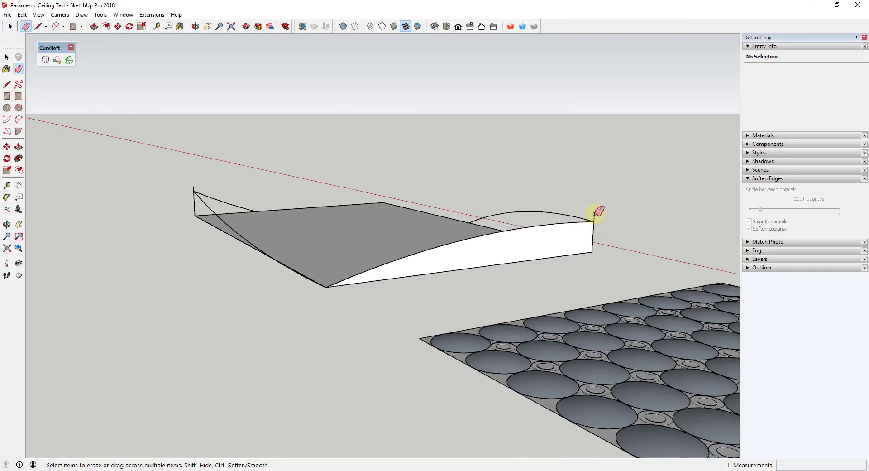
Clear away the white face under the short-side arc and the flat base rectangle group, leaving the curved outline
scroll(596, 212, up, 2)
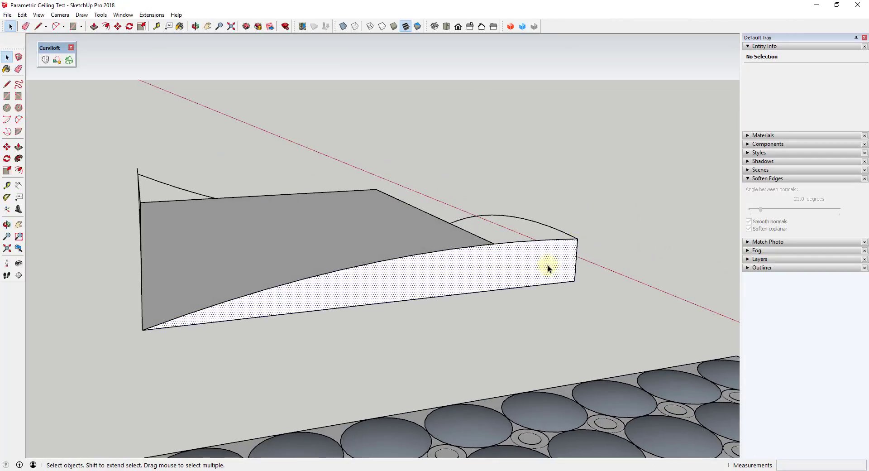
click(541, 272)
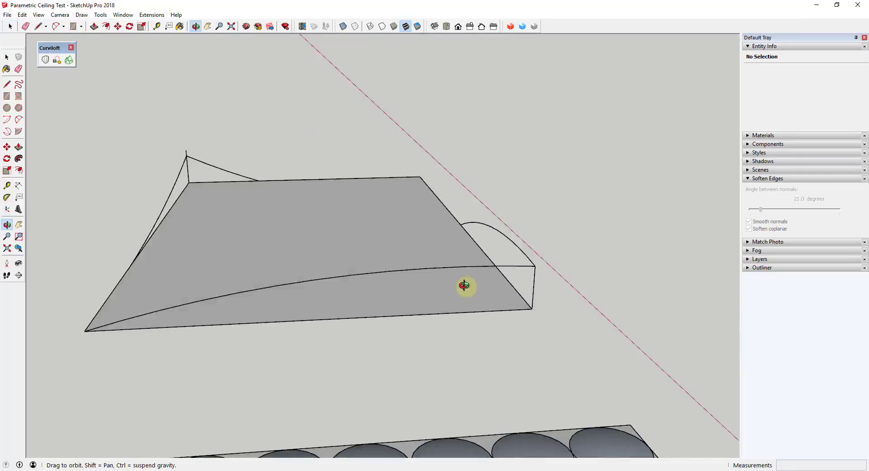
key(space)
mouse_move(464, 285)
middle_down()
mouse_move(249, 255)
mouse_move(479, 223)
mouse_move(405, 243)
middle_up()
click(388, 218)
right_click(390, 219)
click(410, 241)
click(483, 236)
Erase the remaining straight construction edges and stubs at the corners so only the four boundary curves are left
key(e)
drag(353, 247, 369, 236)
scroll(419, 169, up, 3)
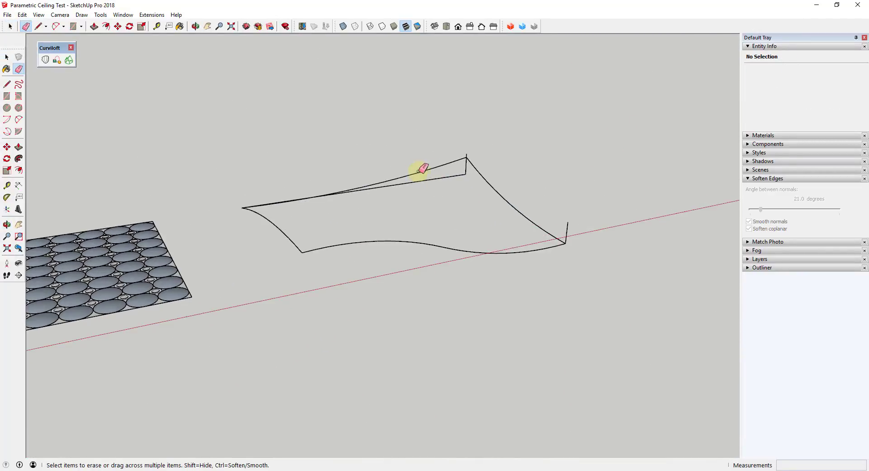
mouse_move(468, 170)
mouse_down()
mouse_move(473, 145)
mouse_move(468, 154)
mouse_move(535, 160)
mouse_move(581, 231)
mouse_up()
scroll(270, 204, up, 6)
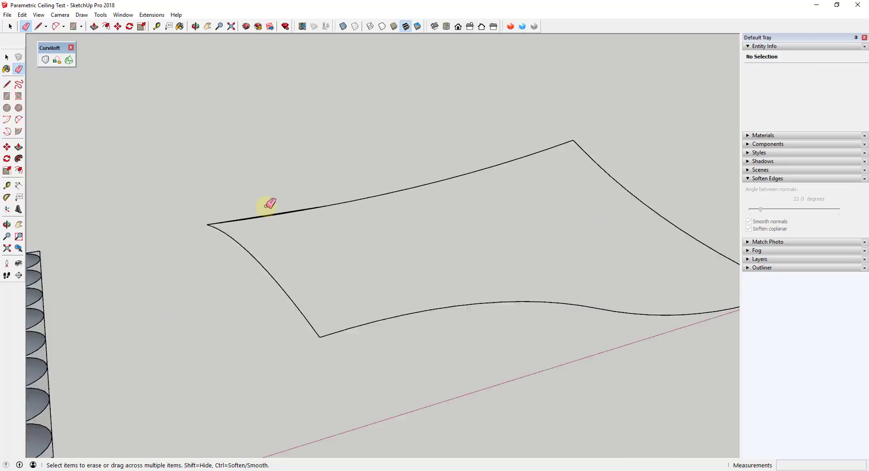
drag(254, 216, 271, 219)
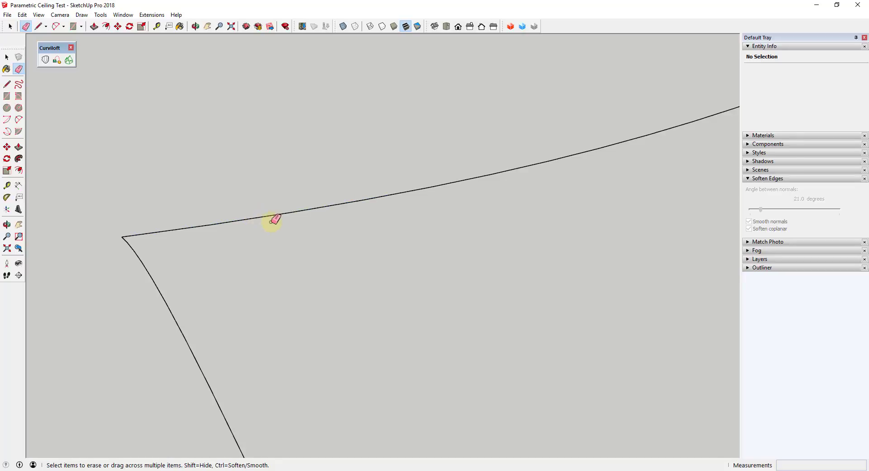
scroll(311, 214, down, 5)
scroll(226, 226, down, 3)
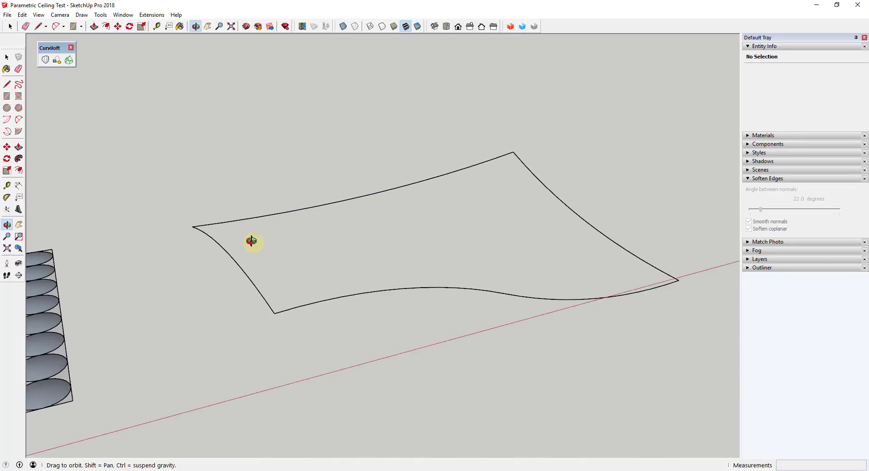
Select the whole curved outline and generate a surface across it with Curviloft's Skinning, accepting the previewed mesh
mouse_move(252, 240)
middle_down()
mouse_move(510, 156)
mouse_move(605, 134)
mouse_move(753, 178)
mouse_move(310, 262)
mouse_move(656, 227)
mouse_move(436, 302)
mouse_move(316, 275)
mouse_move(260, 299)
mouse_move(78, 229)
middle_up()
scroll(612, 225, down, 3)
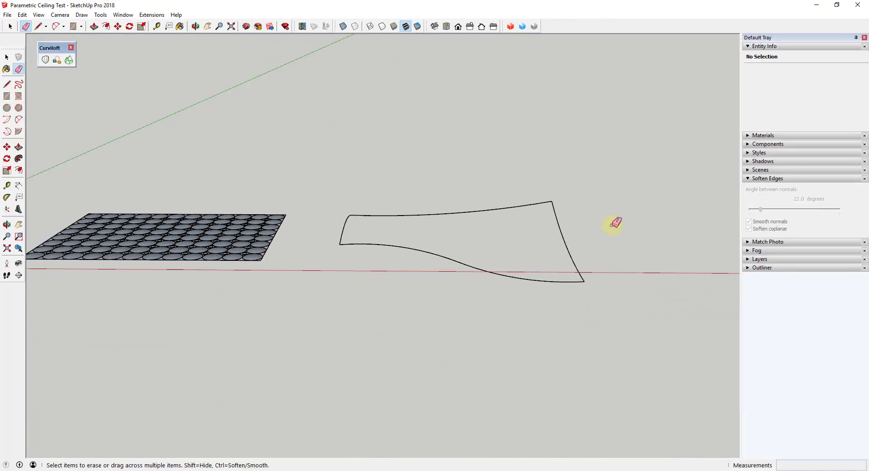
mouse_move(613, 225)
middle_down()
mouse_move(514, 248)
mouse_move(465, 247)
middle_up()
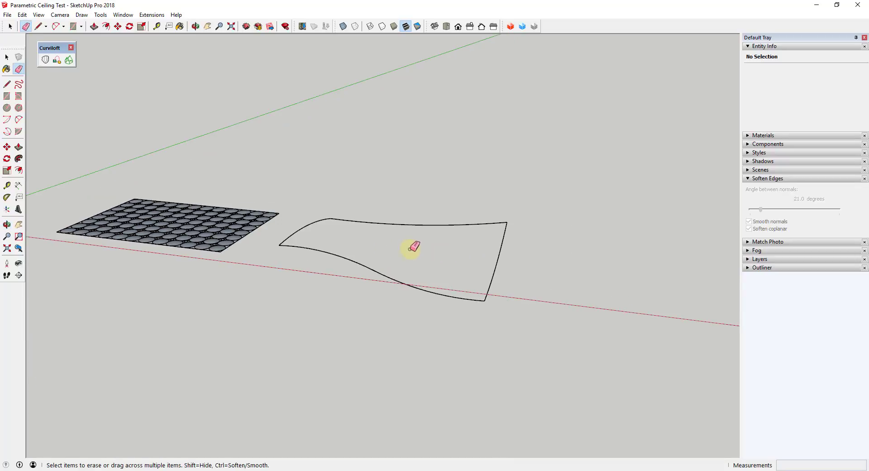
scroll(413, 247, up, 3)
middle_drag(411, 241, 538, 238)
key(space)
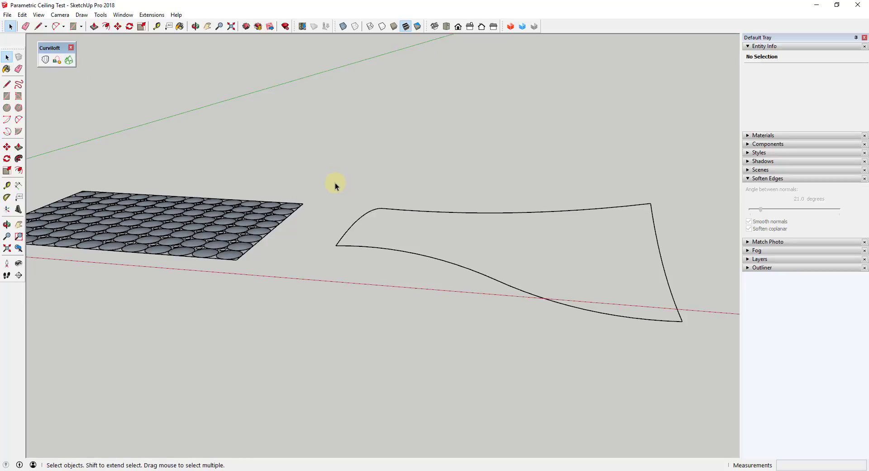
drag(319, 186, 716, 351)
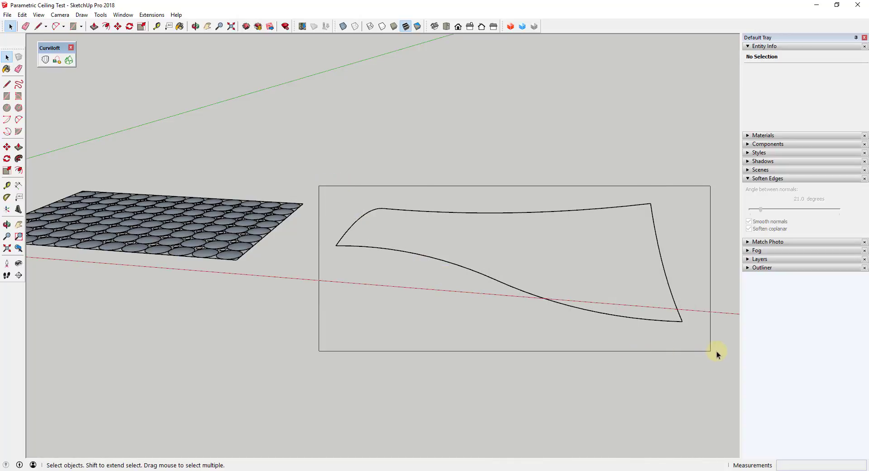
click(69, 60)
middle_drag(541, 265, 463, 360)
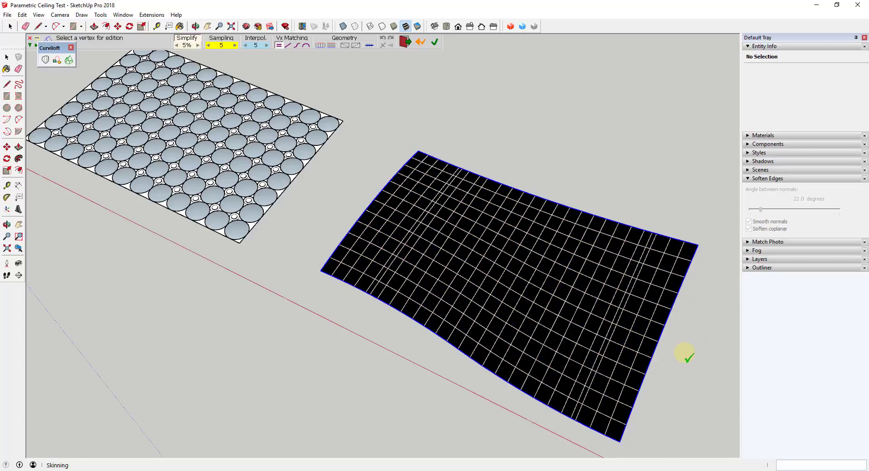
click(688, 351)
key(o)
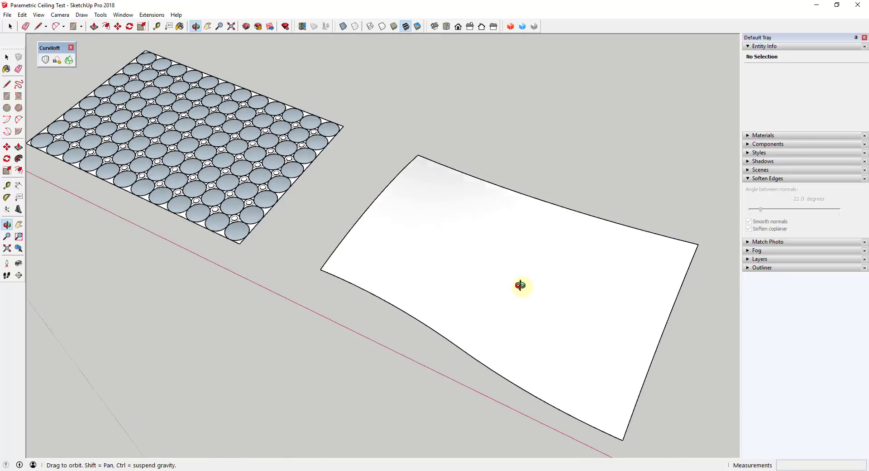
Exit Skinning and examine the curved surface beside the dish-patterned panel from low and high angles
drag(520, 286, 642, 106)
drag(406, 245, 463, 202)
middle_drag(462, 202, 351, 321)
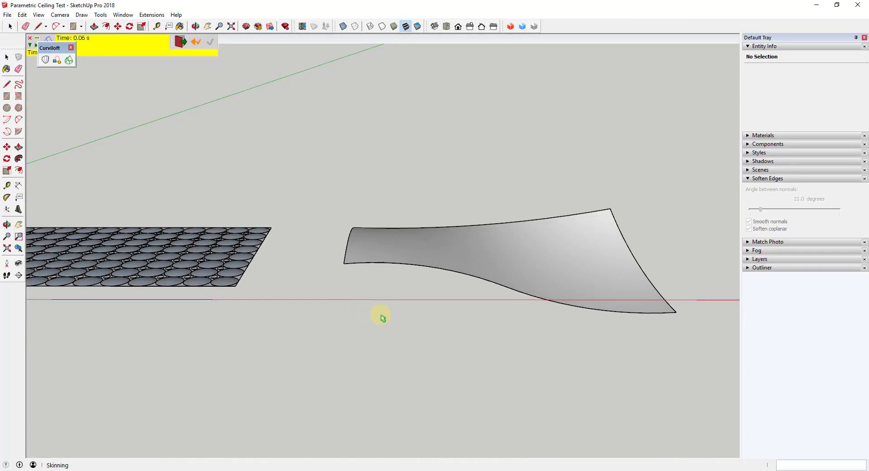
key(space)
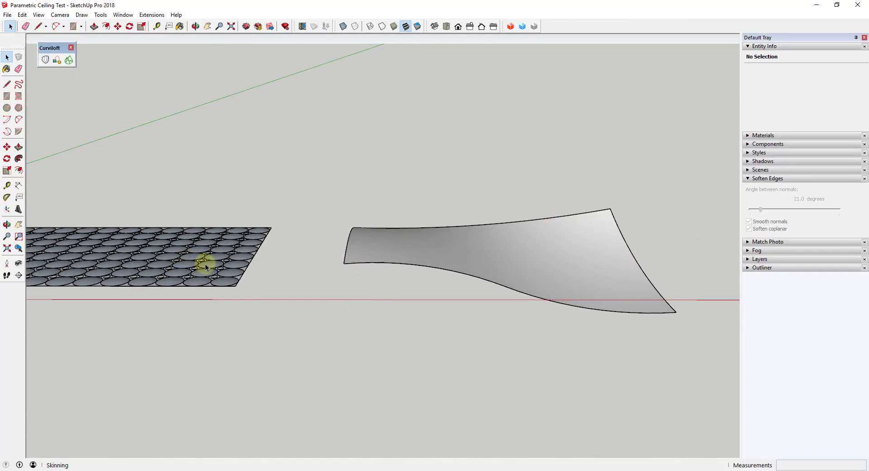
click(209, 268)
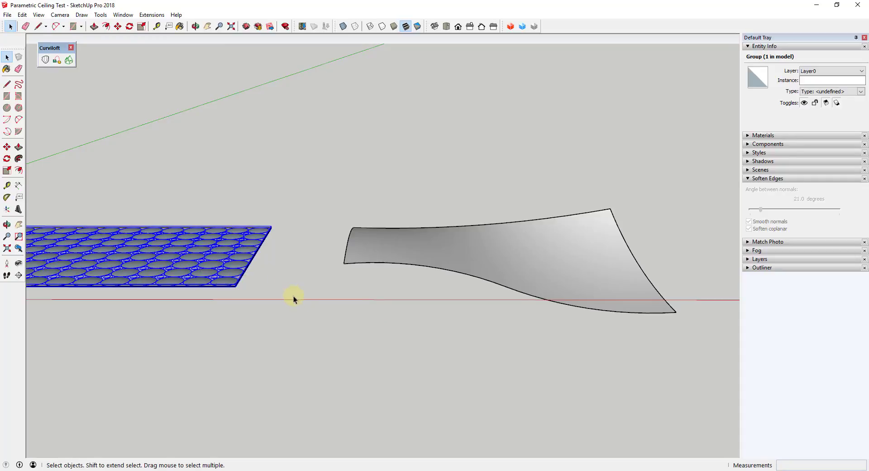
middle_drag(293, 295, 319, 300)
middle_drag(442, 295, 413, 327)
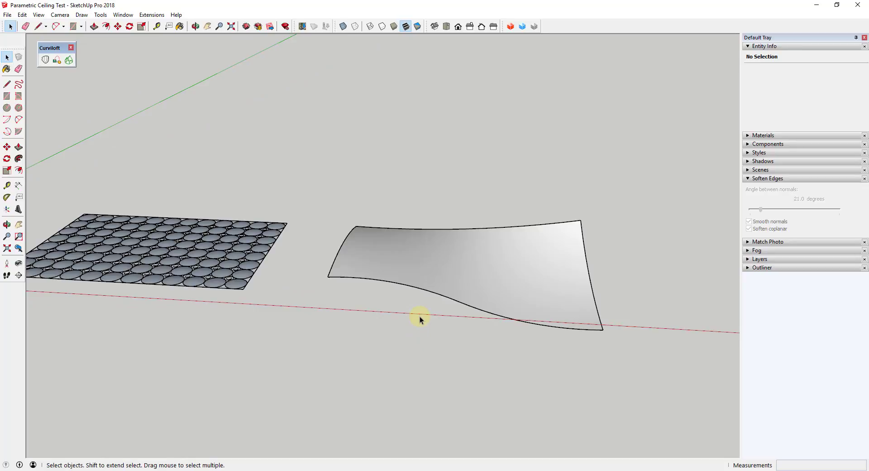
middle_drag(514, 177, 409, 261)
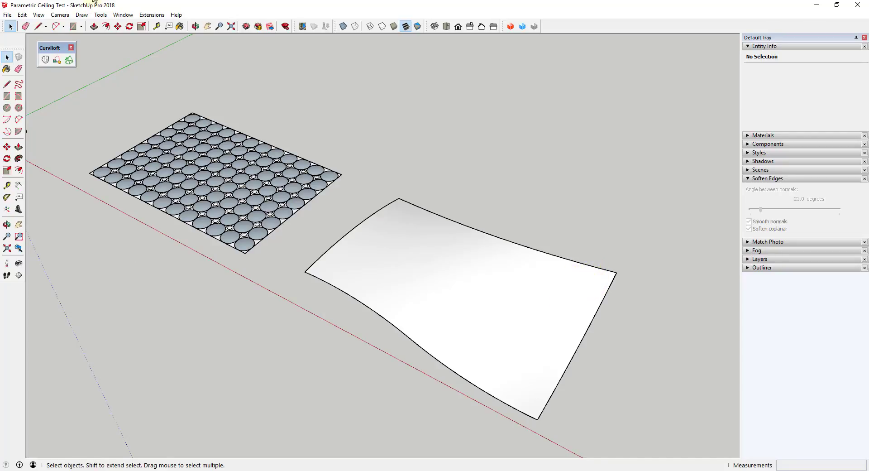
Show hidden geometry and examine the triangulated mesh across the curved surface, especially near its corners
click(39, 15)
click(60, 48)
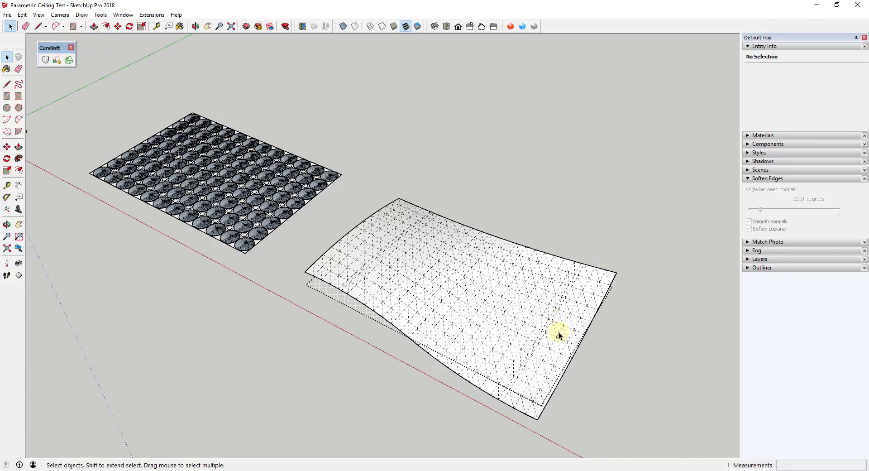
scroll(556, 335, up, 8)
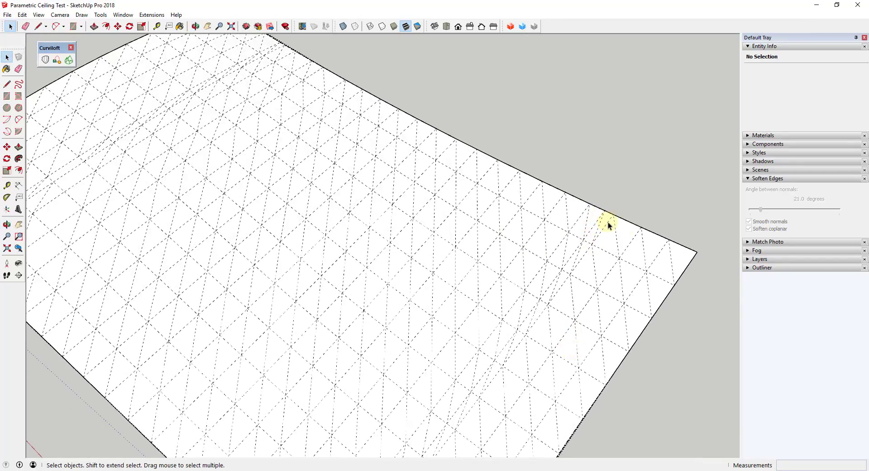
scroll(608, 225, down, 5)
scroll(629, 233, up, 8)
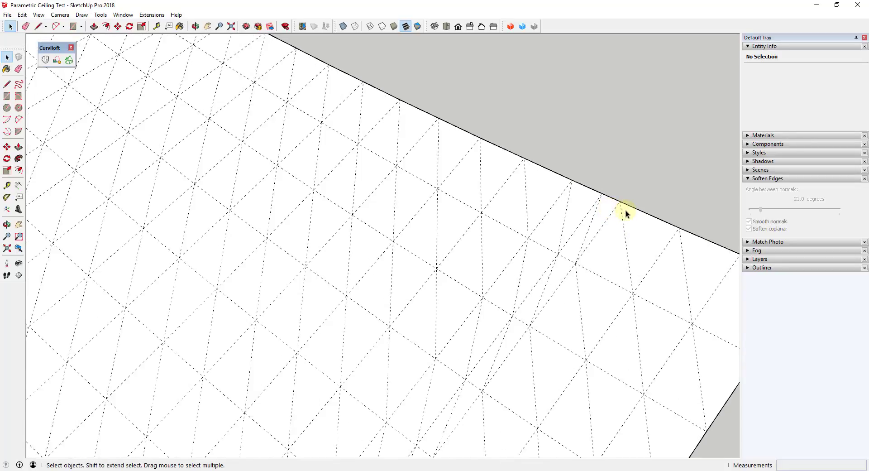
scroll(620, 206, down, 4)
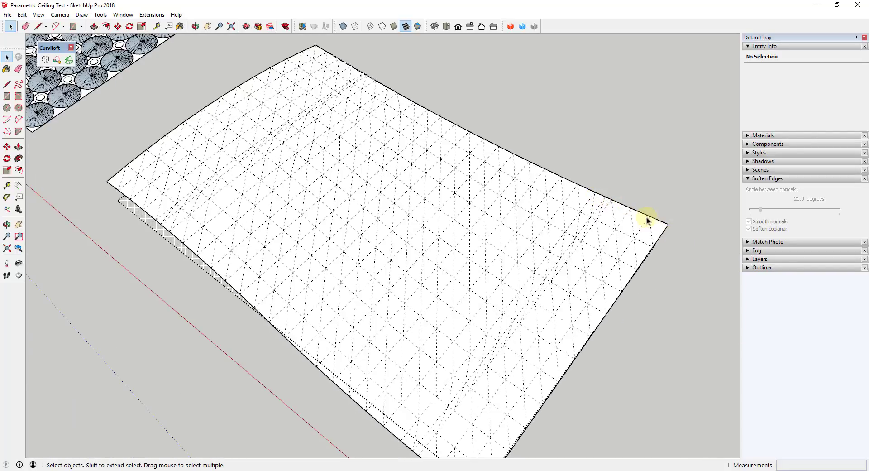
scroll(620, 234, down, 3)
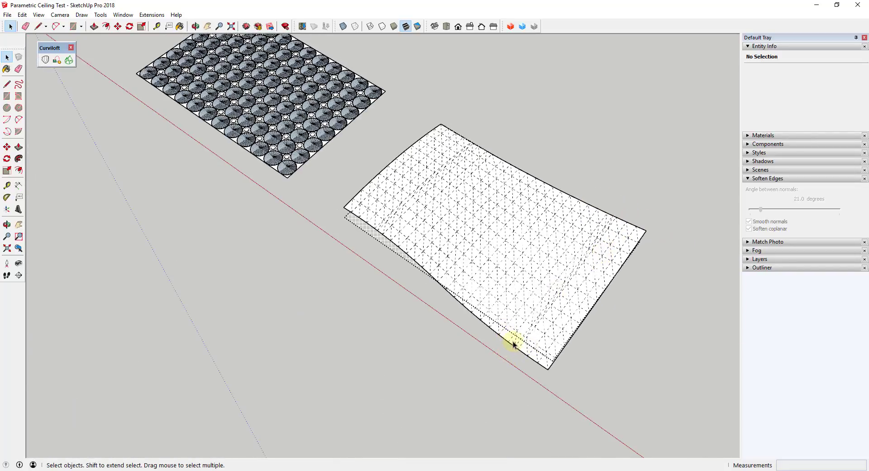
middle_drag(621, 371, 572, 164)
Turn hidden geometry off and move the curved surface group about 15' along the red axis, away from its boundary curves
click(376, 228)
scroll(370, 220, down, 5)
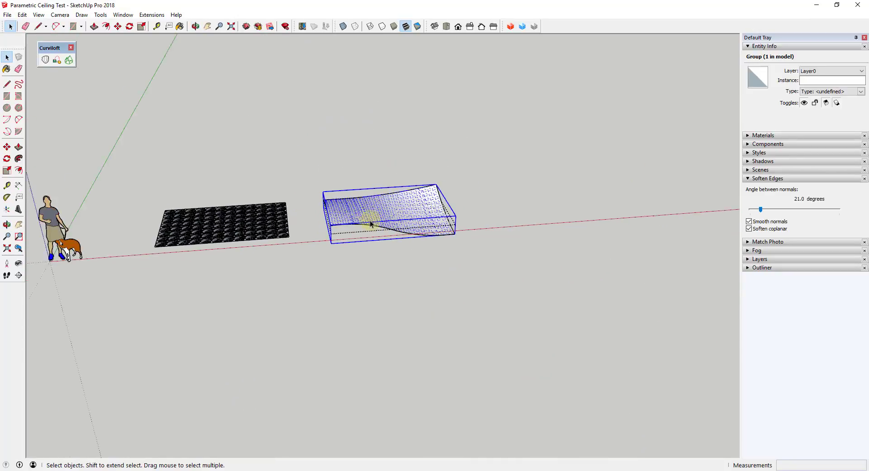
click(39, 15)
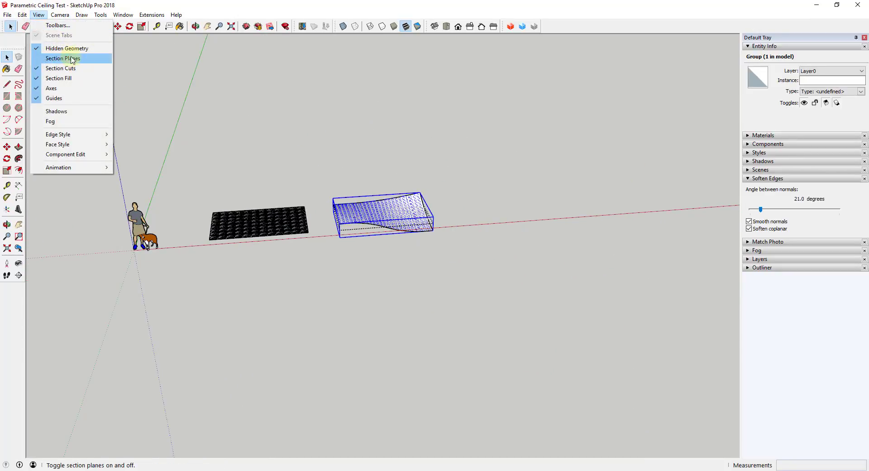
click(68, 48)
scroll(388, 215, up, 2)
scroll(388, 214, up, 1)
key(m)
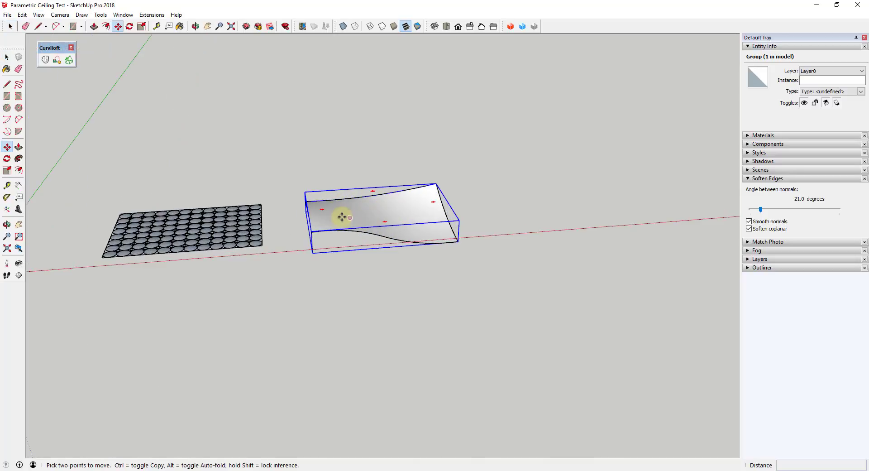
click(349, 216)
click(508, 206)
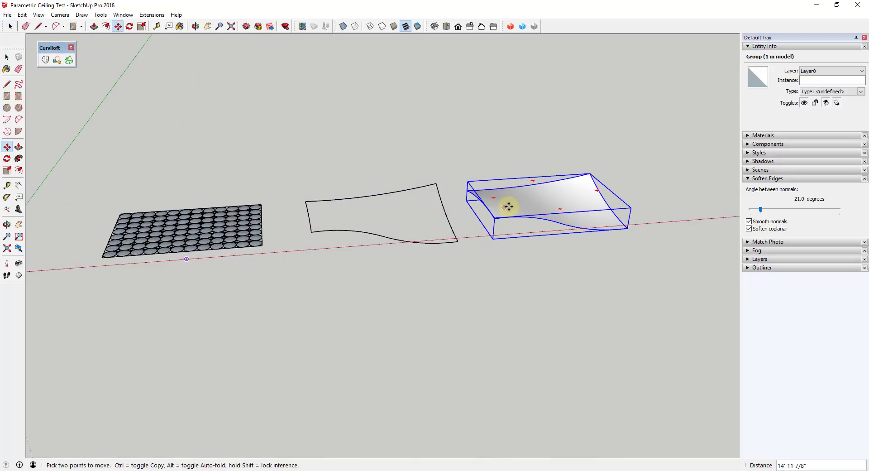
key(space)
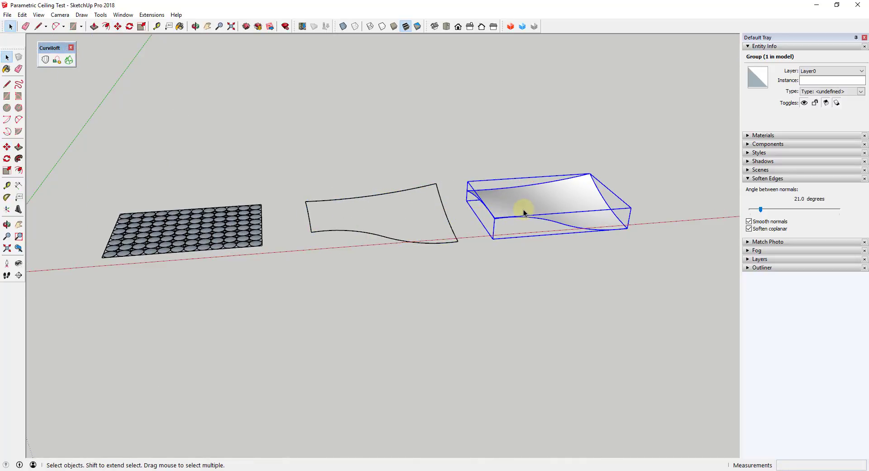
Select the dish-patterned panel together with the flat rectangle group under it and copy both about 7' 4" straight up
click(251, 237)
scroll(254, 242, up, 2)
scroll(246, 251, up, 3)
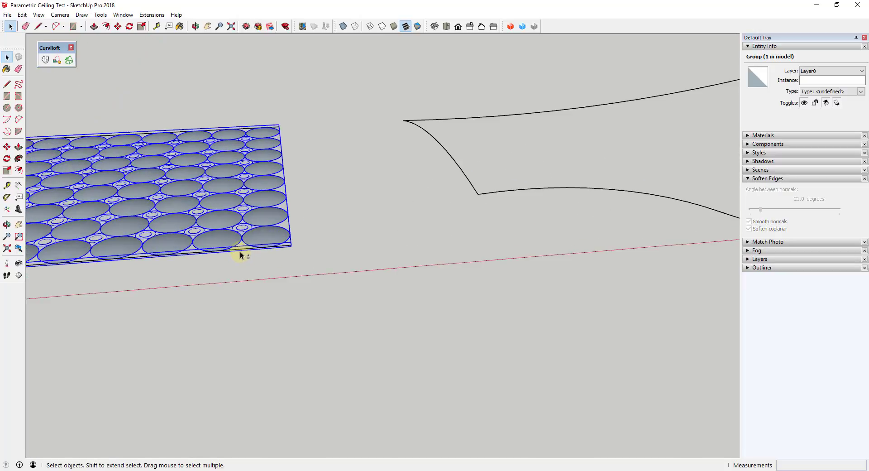
shift+click(243, 253)
scroll(246, 252, down, 5)
key(m)
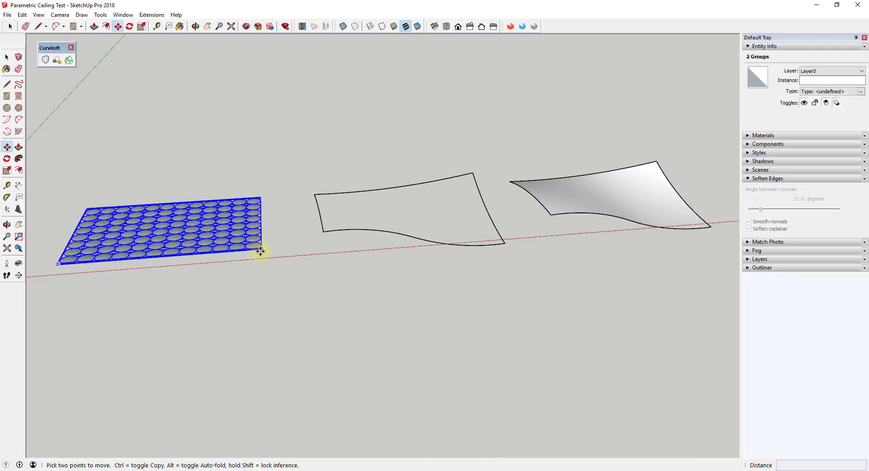
key(ctrl)
click(261, 248)
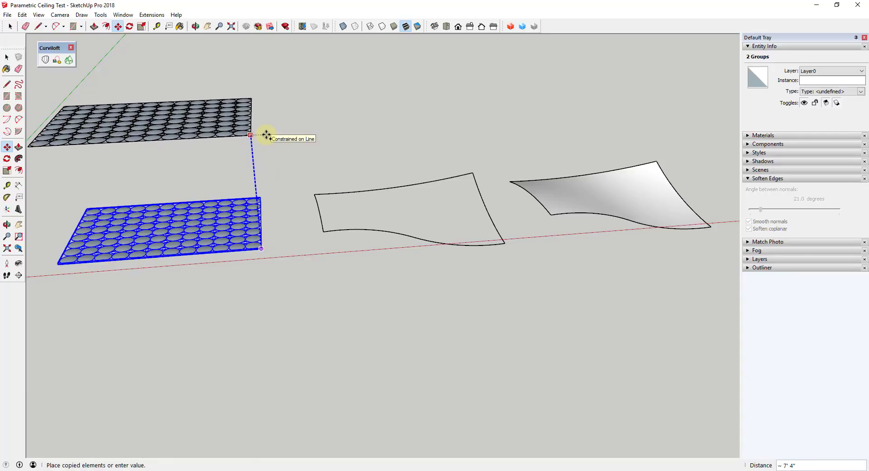
click(256, 135)
Move the copied panel and rectangle along the red axis until they line up with the curved surface's corner
click(252, 136)
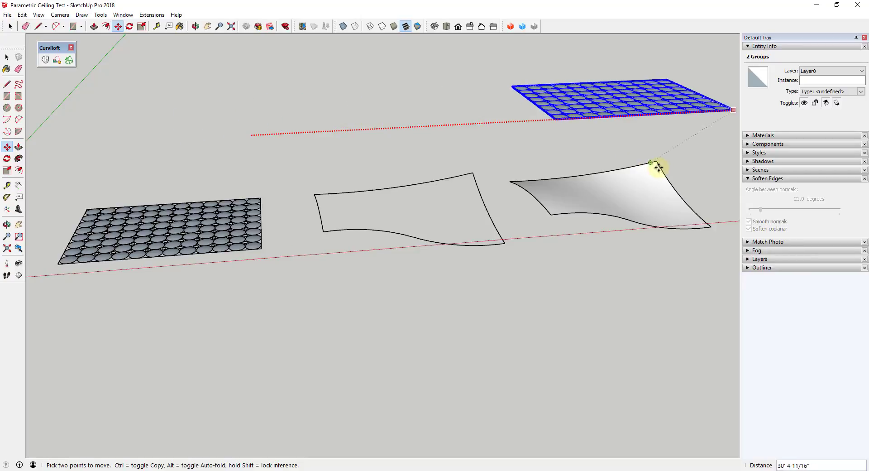
click(711, 227)
key(space)
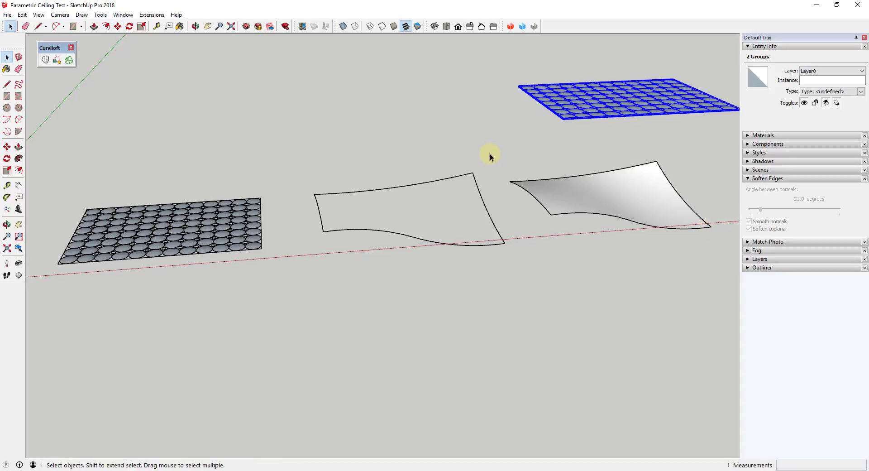
middle_drag(490, 154, 435, 238)
scroll(151, 128, down, 2)
scroll(601, 167, up, 4)
scroll(601, 167, up, 2)
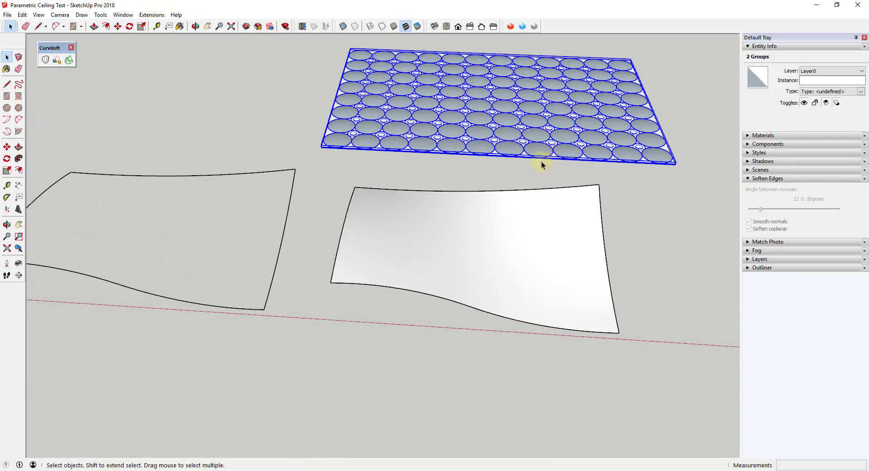
middle_drag(541, 165, 561, 131)
middle_drag(481, 85, 495, 132)
Hide the raised dish-patterned panel copy, leaving only the flat rectangle above the curved surface
click(499, 135)
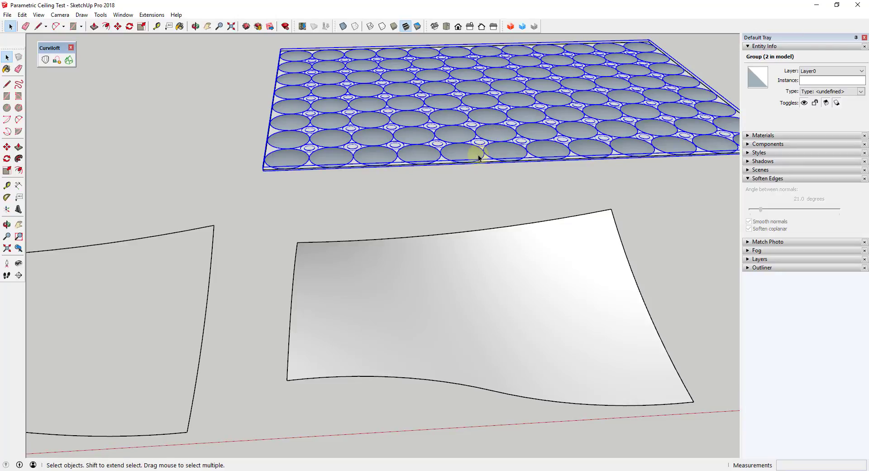
middle_drag(471, 153, 441, 58)
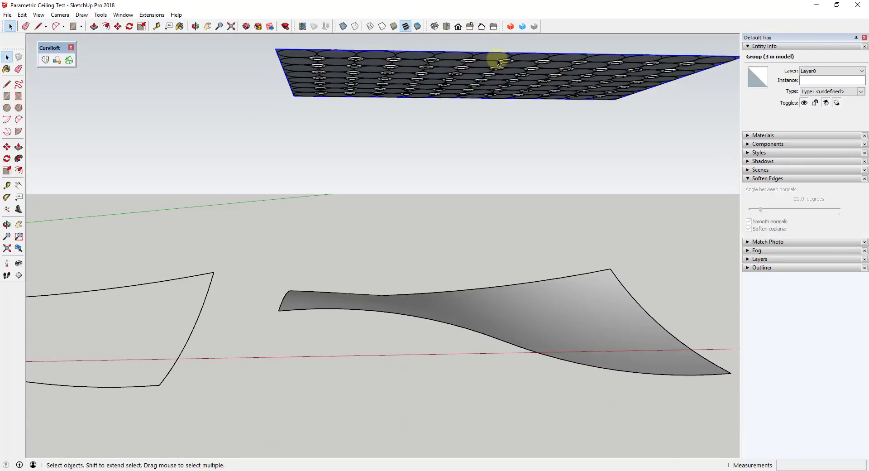
middle_drag(497, 60, 495, 185)
right_click(480, 115)
click(500, 138)
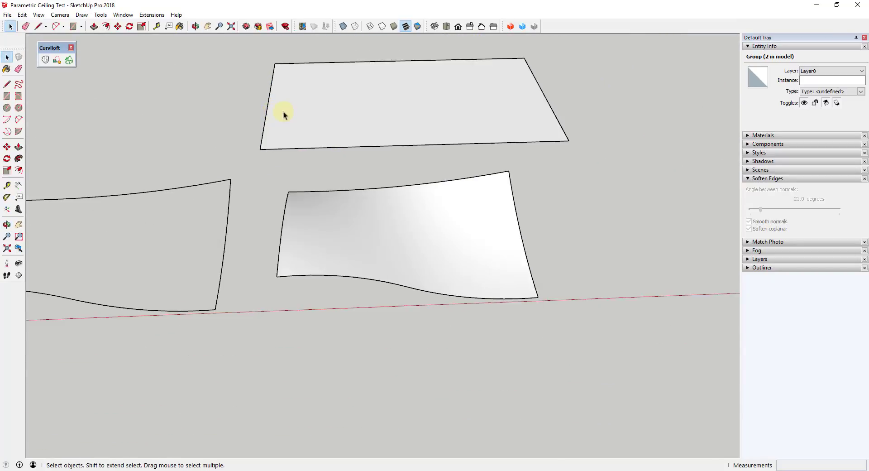
Draw a line from a corner of the curved surface up to the matching corner of the flat rectangle
middle_drag(283, 112, 355, 266)
click(354, 271)
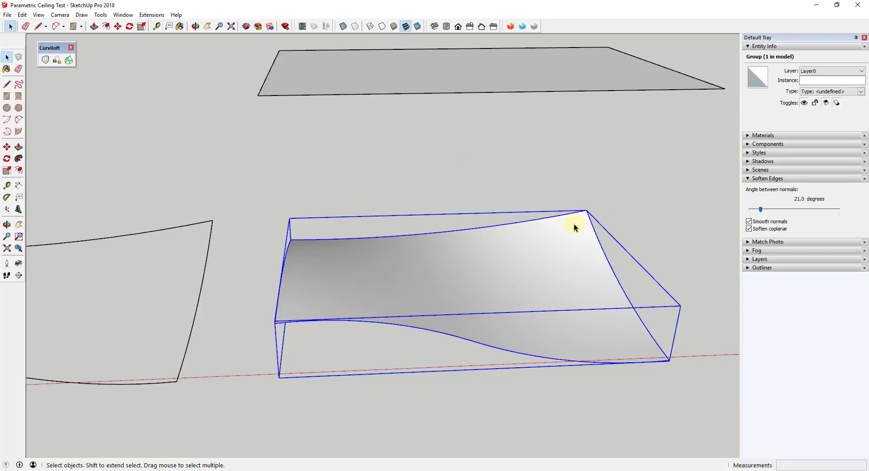
scroll(258, 241, down, 3)
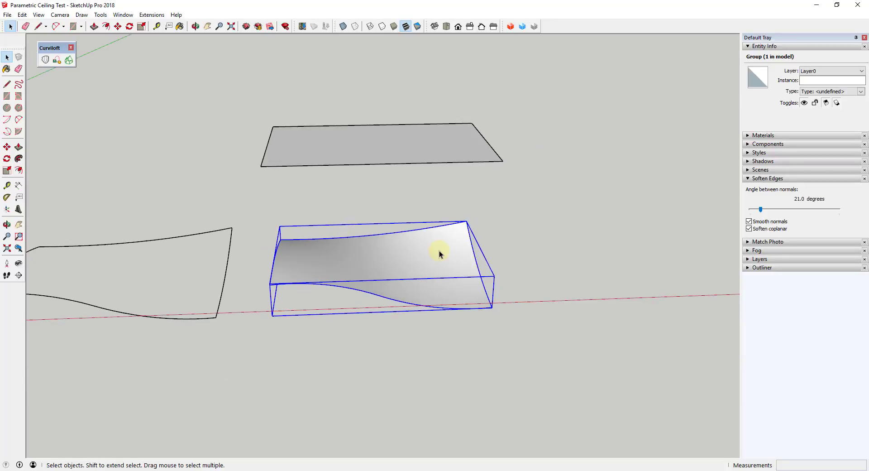
middle_drag(439, 250, 319, 220)
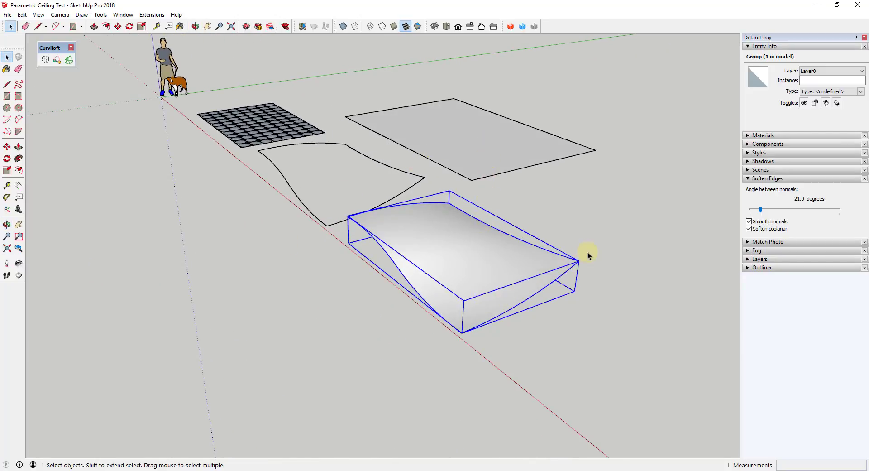
middle_drag(598, 264, 559, 257)
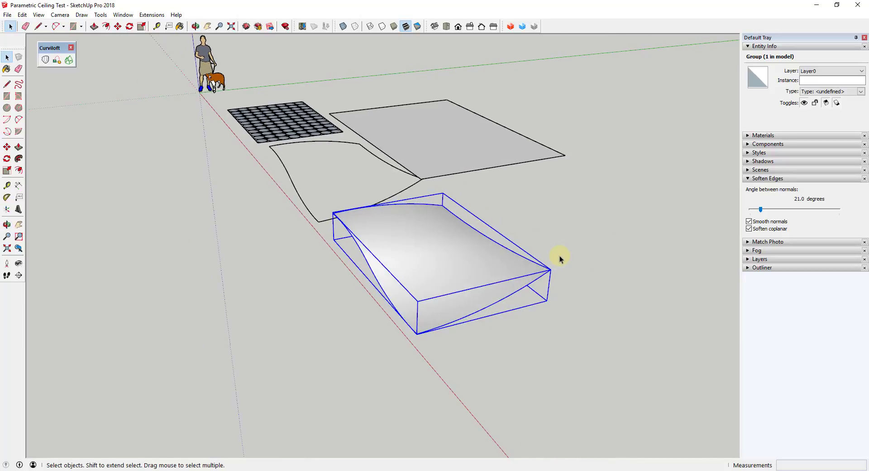
key(l)
click(550, 269)
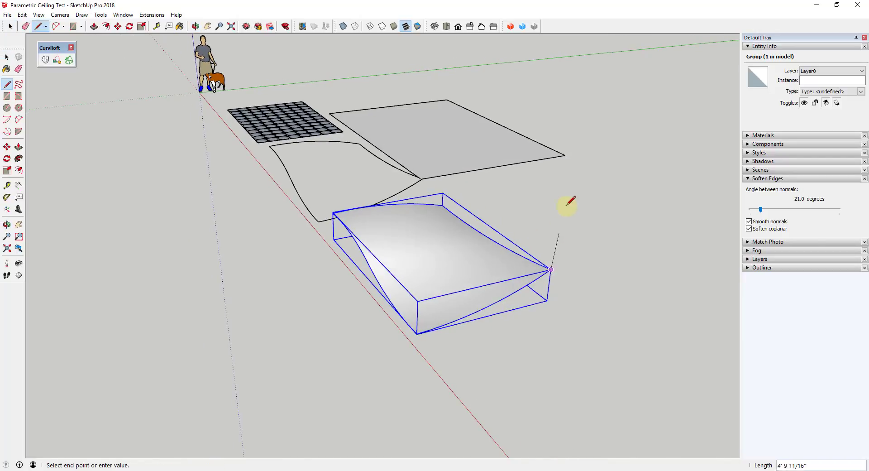
click(564, 155)
key(space)
Draw a second line joining the surface's other corner on the same long side to the rectangle's corresponding corner
key(l)
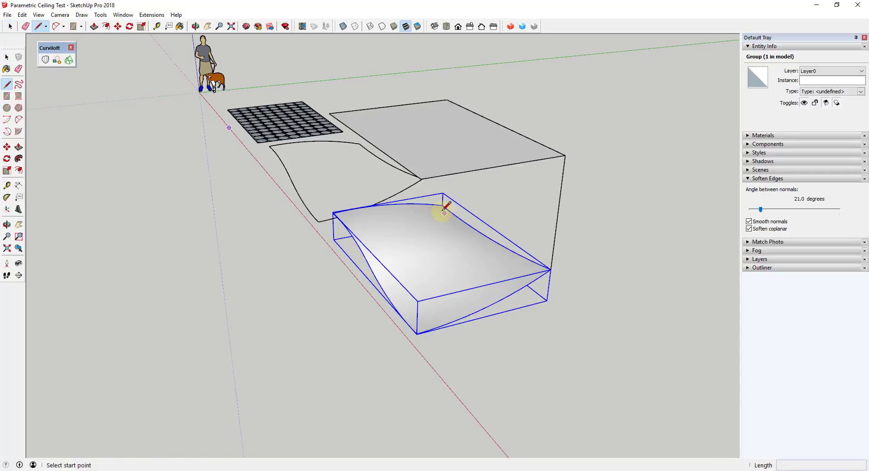
middle_drag(442, 205, 252, 208)
scroll(271, 204, up, 3)
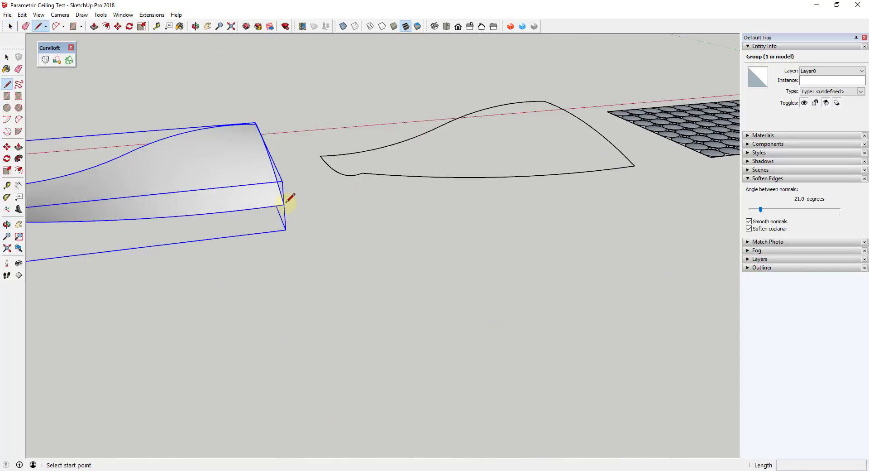
click(284, 204)
scroll(285, 204, down, 4)
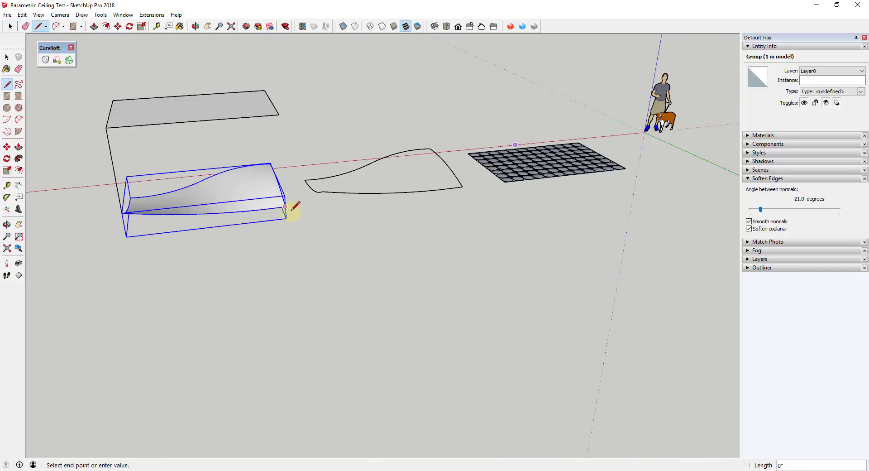
click(279, 114)
key(space)
Select the two connecting lines between the curved surface and the flat rectangle and make them a group
middle_drag(281, 168, 369, 134)
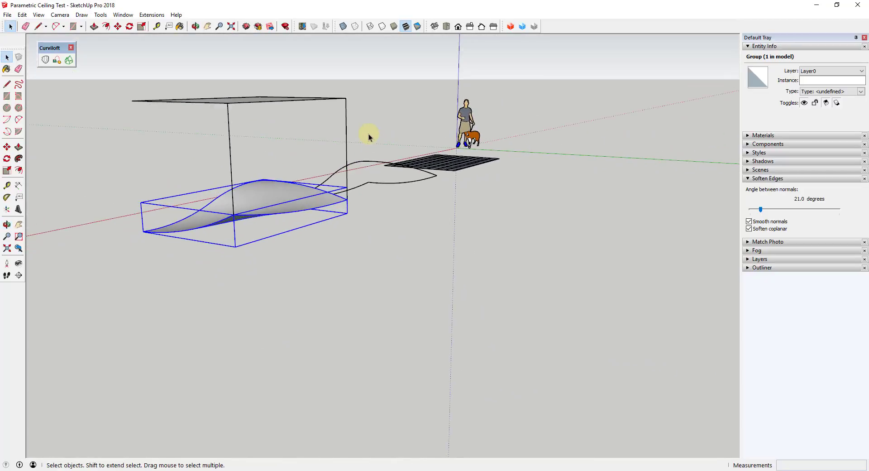
click(345, 128)
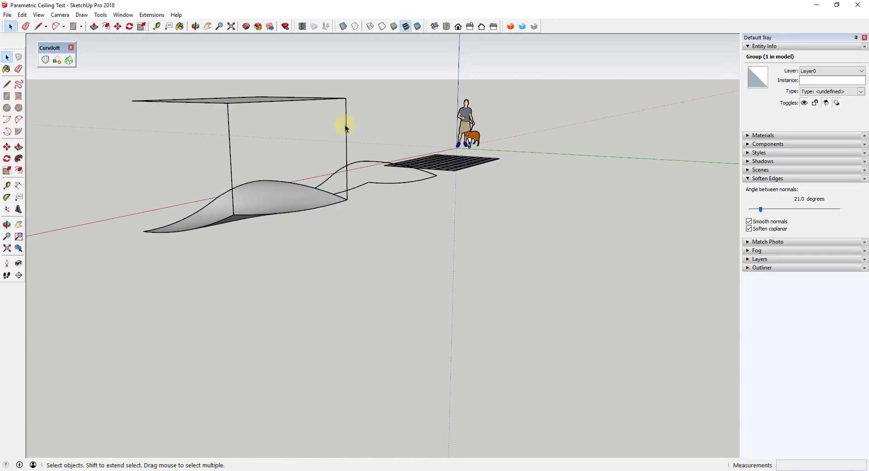
right_click(231, 154)
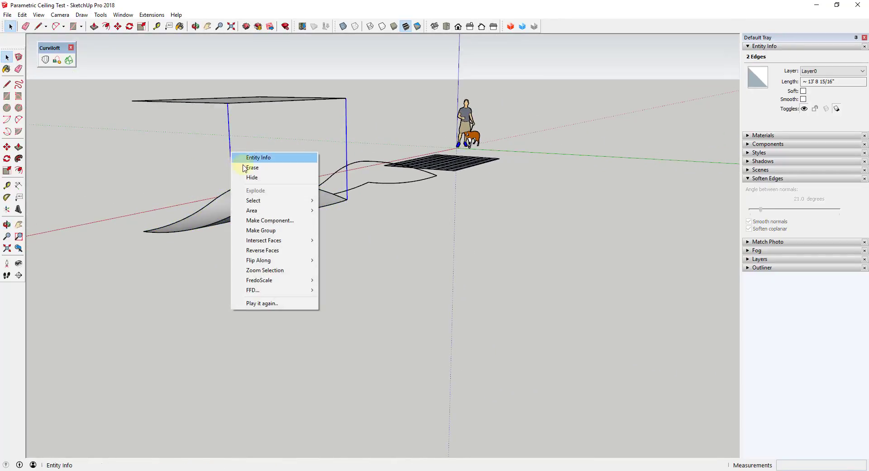
click(252, 229)
mouse_move(189, 177)
middle_down()
mouse_move(391, 251)
mouse_move(569, 233)
mouse_move(430, 249)
mouse_move(204, 171)
middle_up()
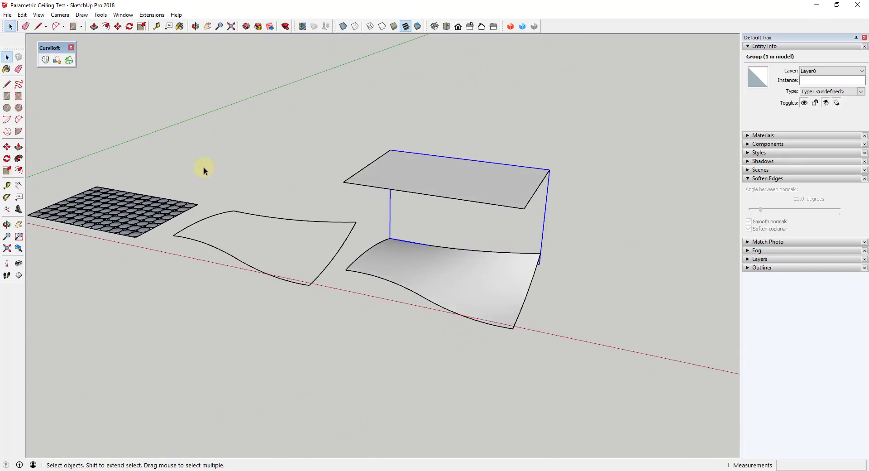
Check that the curved surface, the flat rectangle and the connecting lines are separate groups, reviewing them in the model's object hierarchy
click(509, 281)
click(473, 181)
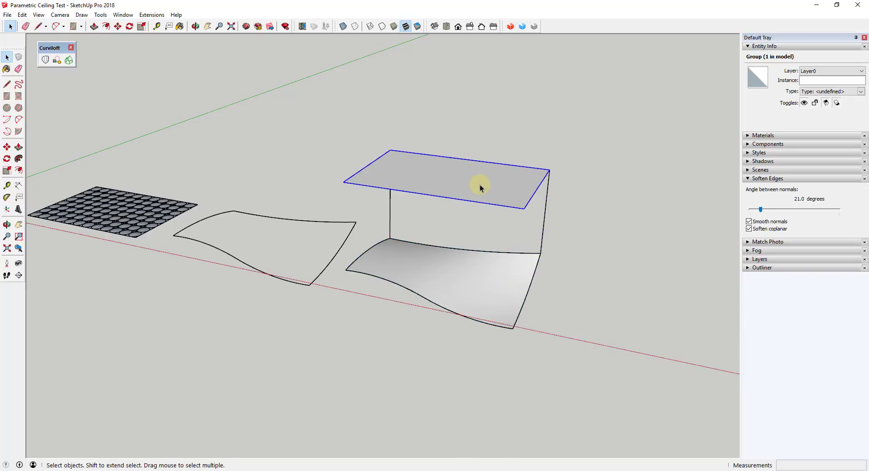
click(545, 209)
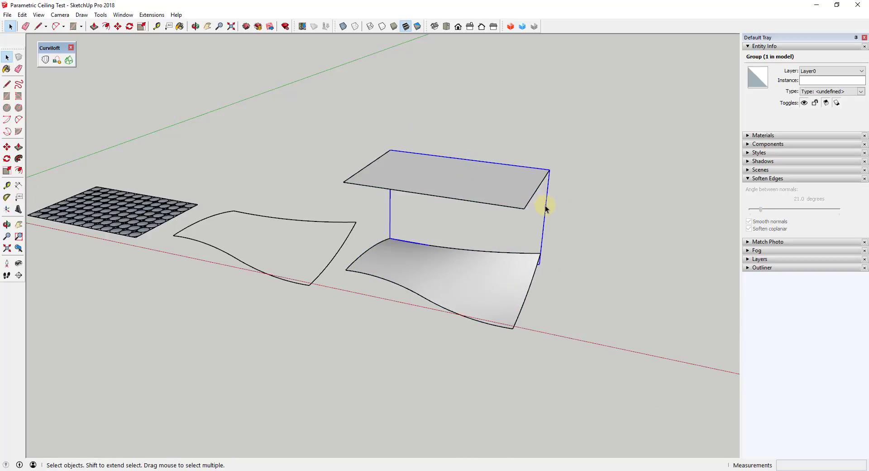
click(489, 284)
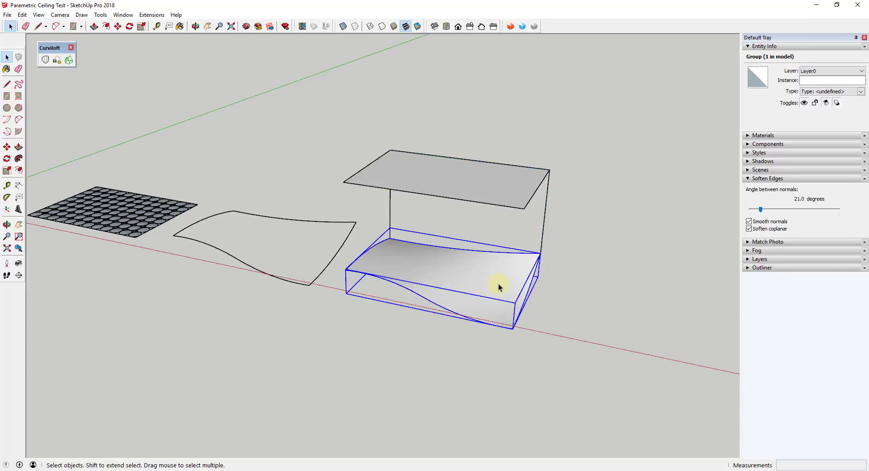
click(745, 268)
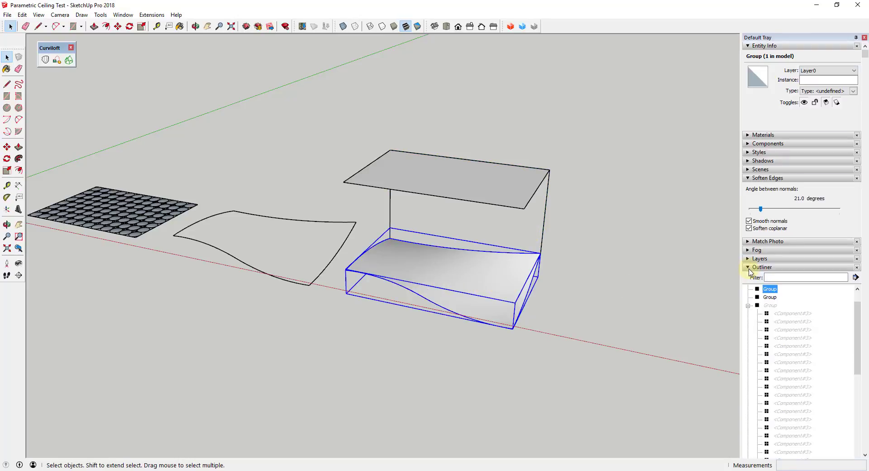
click(747, 306)
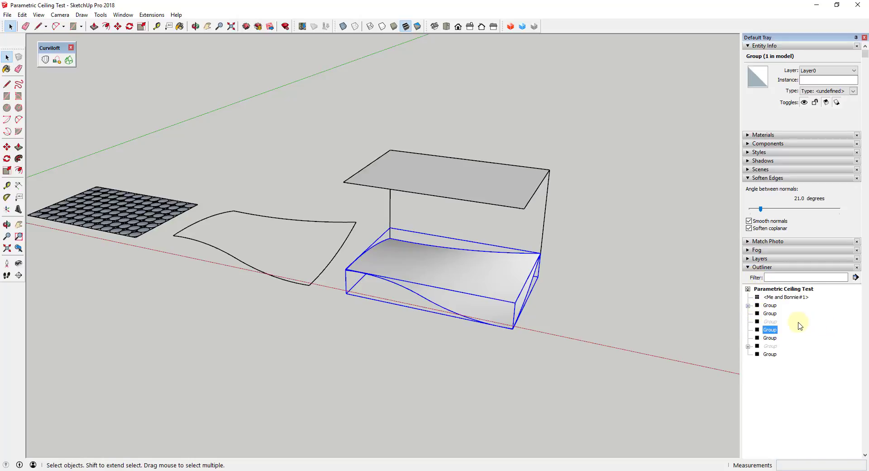
click(748, 306)
click(748, 289)
click(542, 234)
click(505, 288)
click(510, 194)
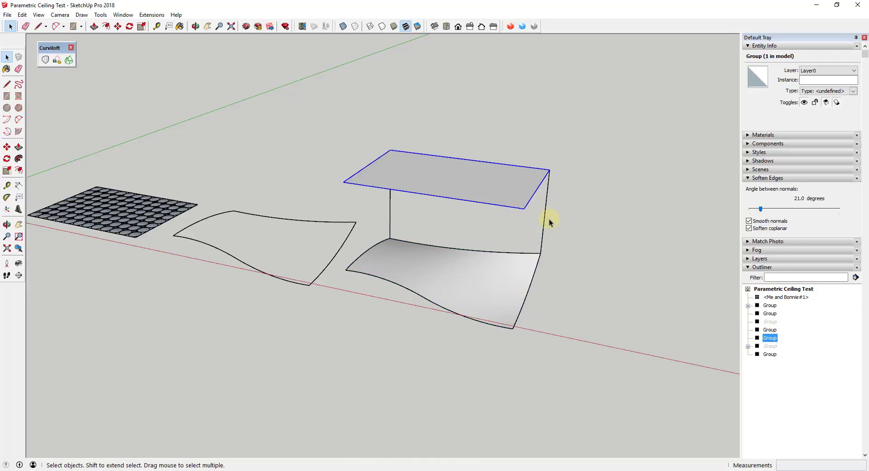
Combine the connecting lines, the curved surface and the flat rectangle into one parent group
click(545, 219)
shift+click(522, 276)
shift+click(513, 197)
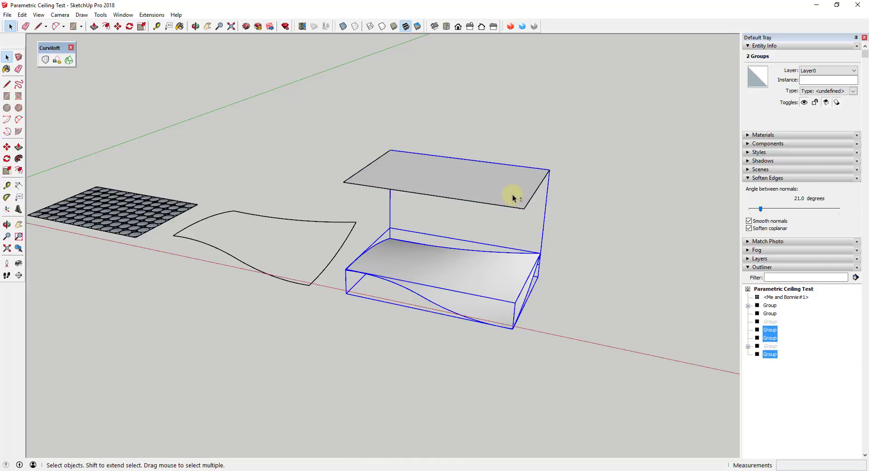
right_click(412, 177)
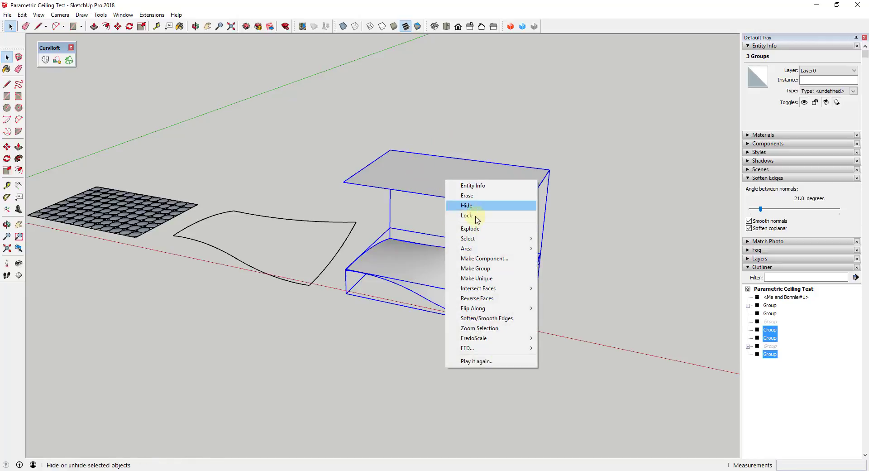
click(487, 269)
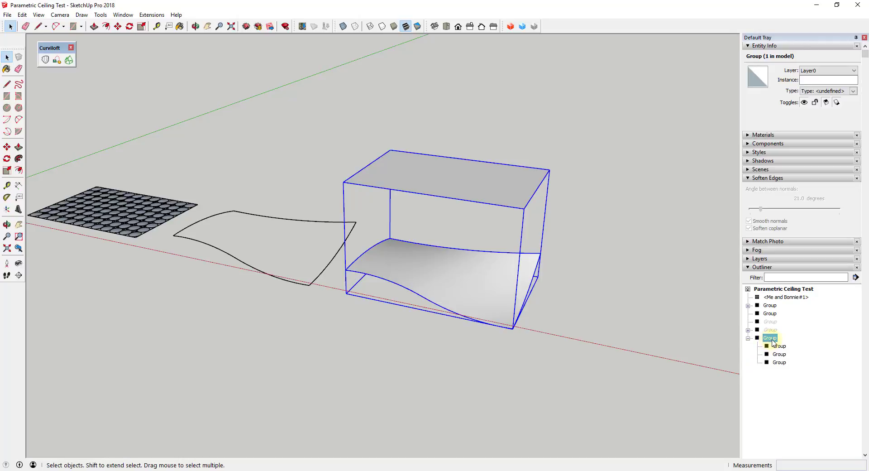
Inspect each nested group inside the new parent group: the curved surface, the rectangle and the connecting lines
click(778, 347)
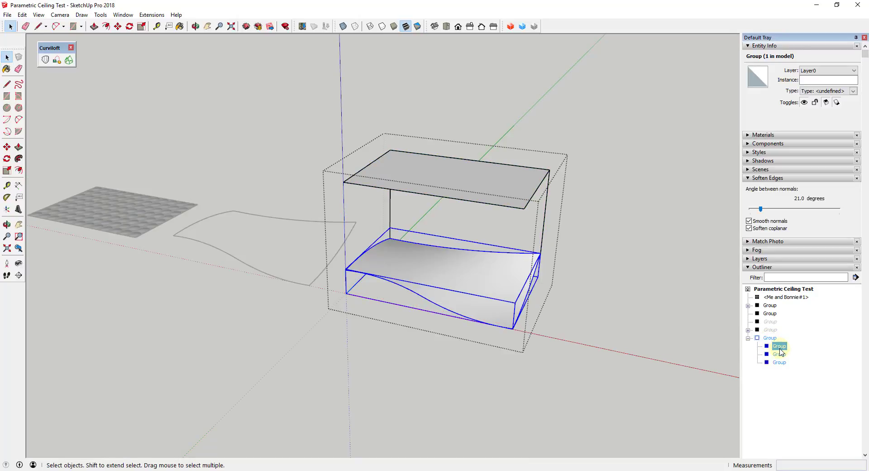
click(779, 354)
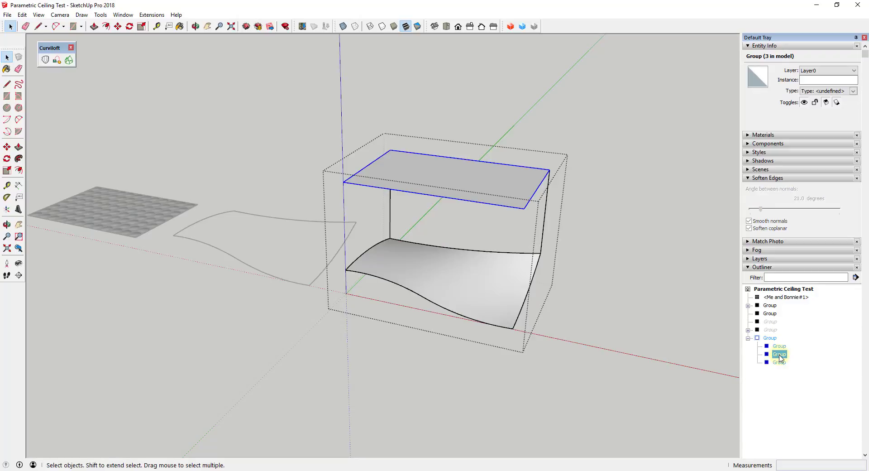
click(779, 362)
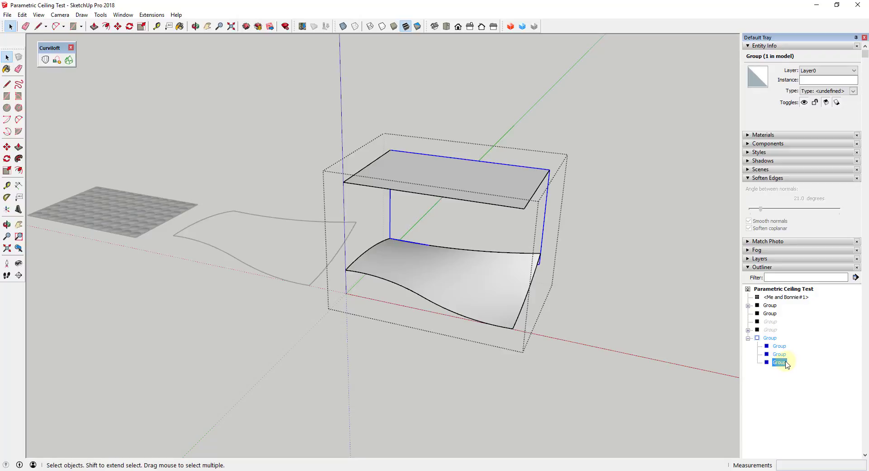
click(596, 239)
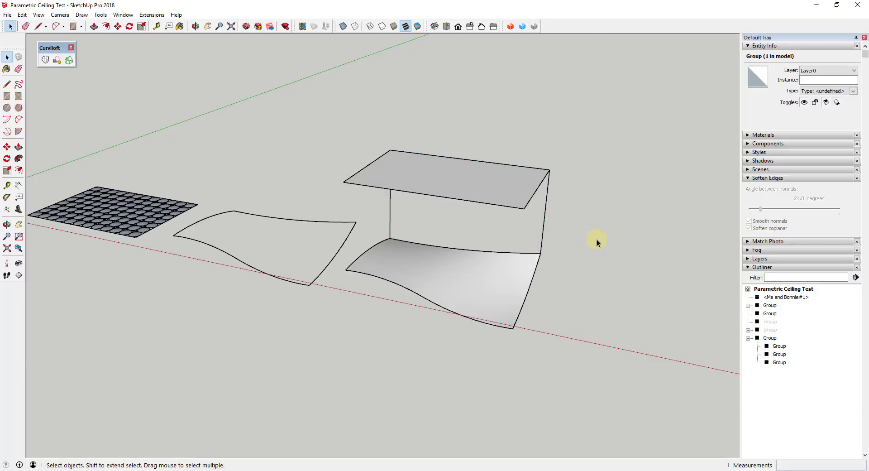
scroll(597, 242, down, 3)
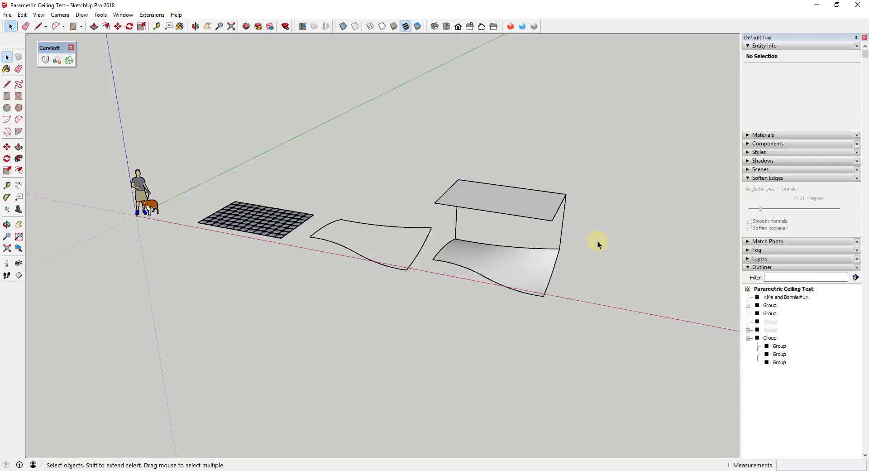
Try to run Flowify's Impose Grid on the parent group of surface, rectangle and connecting lines
click(517, 276)
scroll(702, 260, up, 1)
click(751, 267)
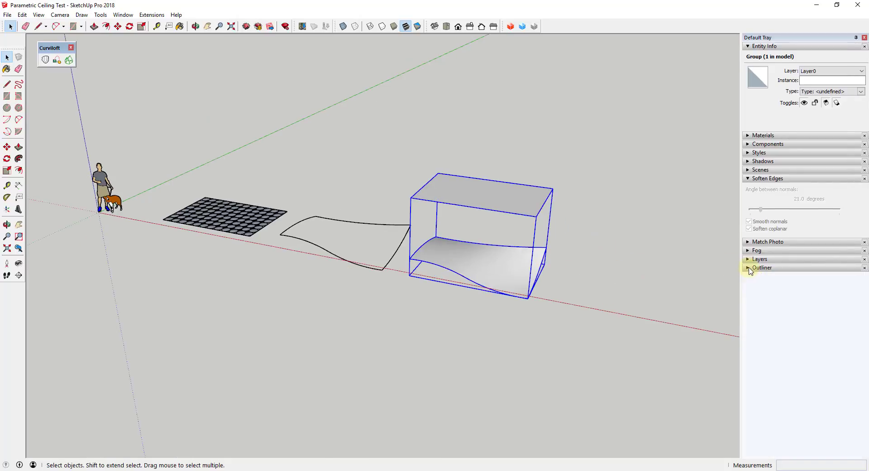
middle_drag(588, 258, 467, 233)
scroll(497, 235, up, 2)
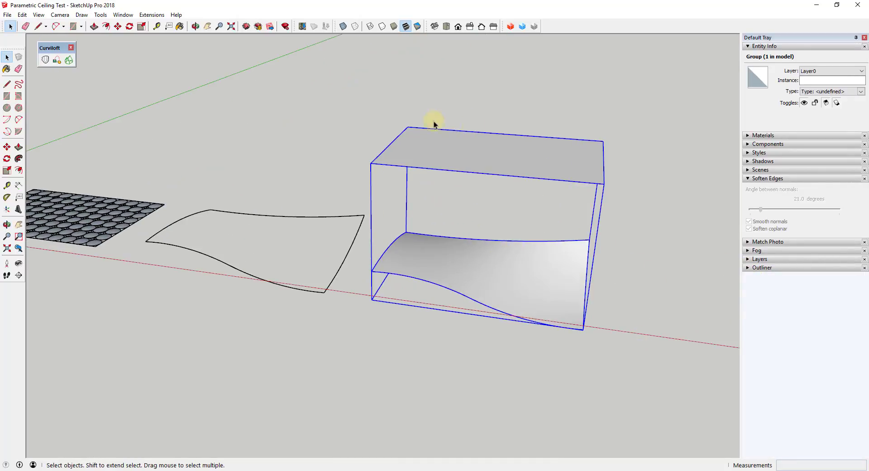
click(151, 14)
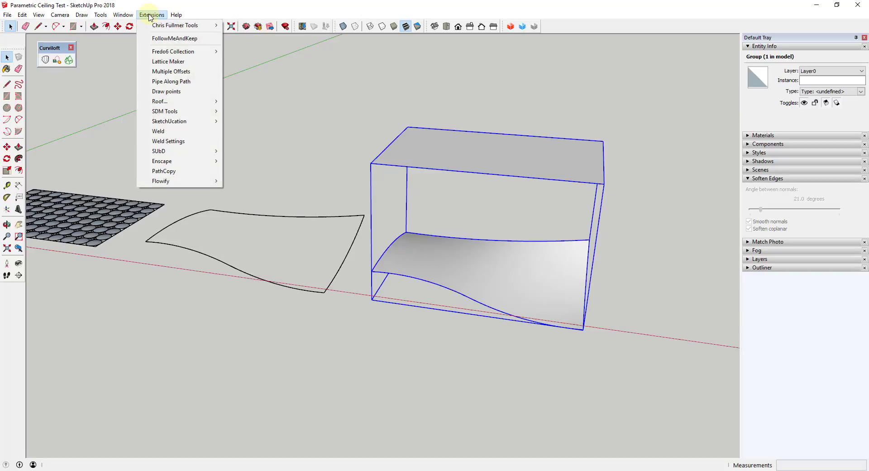
mouse_move(185, 181)
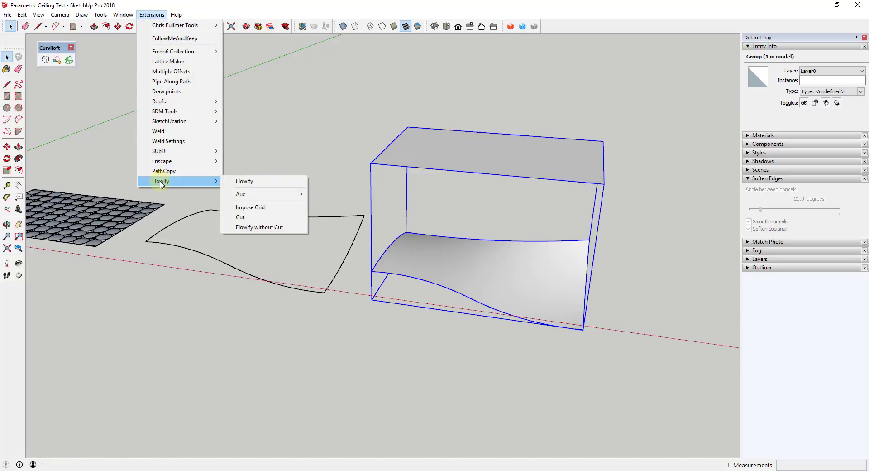
click(257, 209)
middle_drag(403, 212, 456, 163)
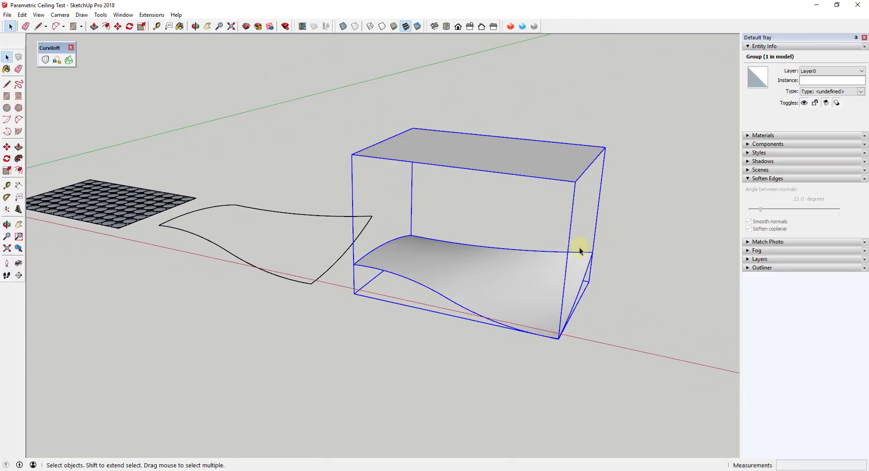
middle_drag(581, 250, 449, 180)
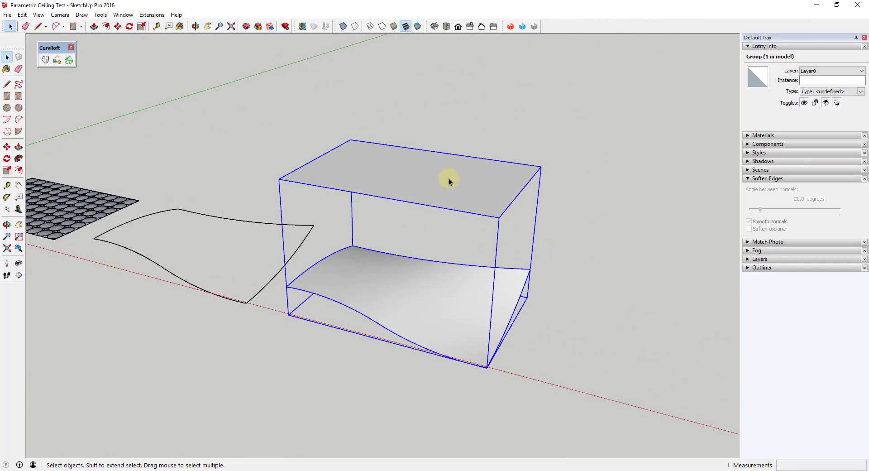
click(152, 14)
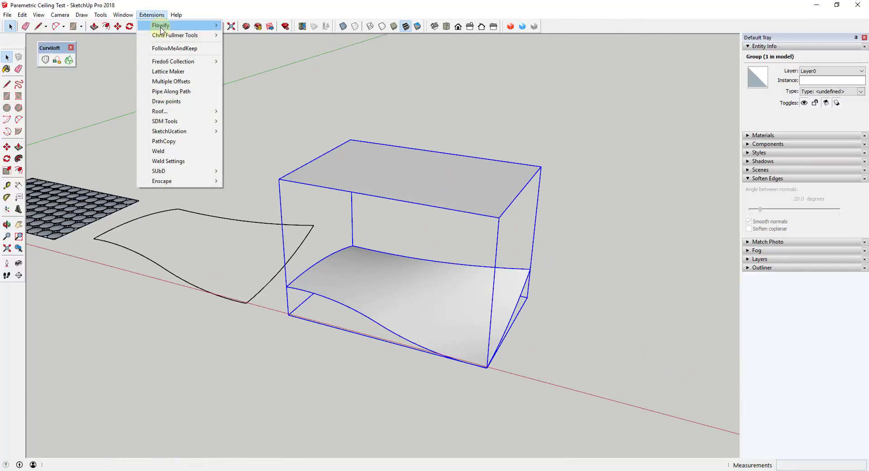
mouse_move(166, 31)
click(272, 53)
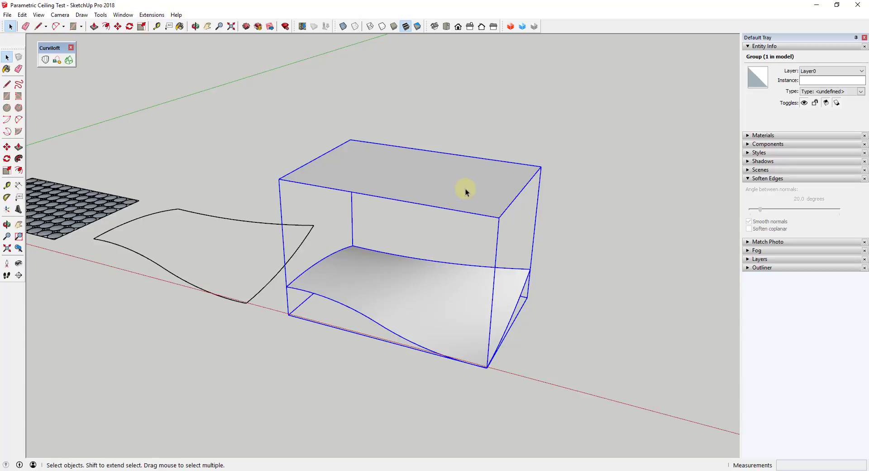
Open the parent group and check the curved surface and connecting-line groups inside it
double_click(445, 280)
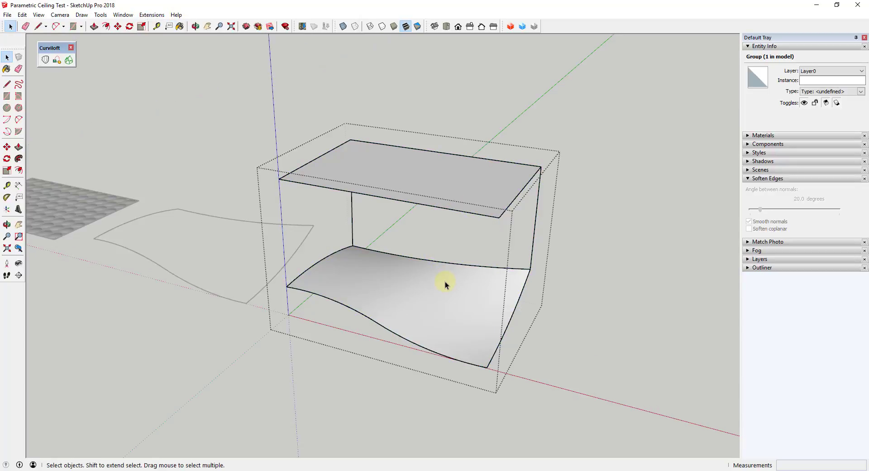
click(438, 305)
click(537, 227)
click(535, 229)
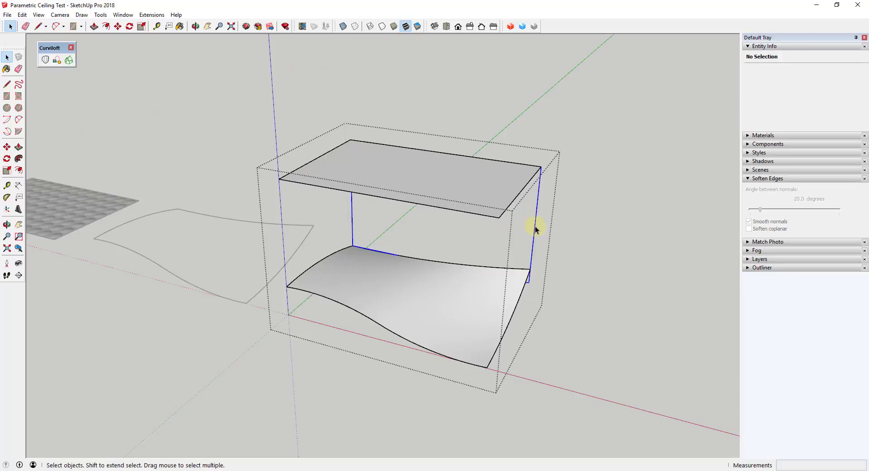
click(600, 243)
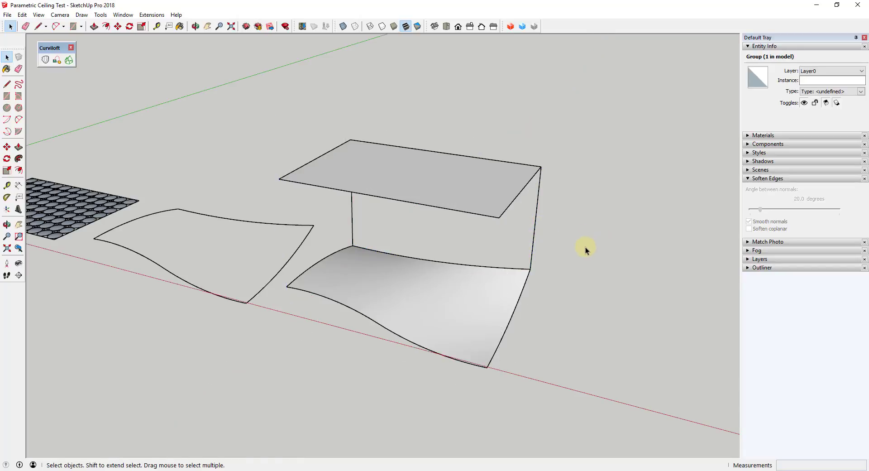
Open the nested flat rectangle group and select all of its geometry to check which entities it contains
double_click(503, 187)
double_click(504, 191)
scroll(498, 197, up, 6)
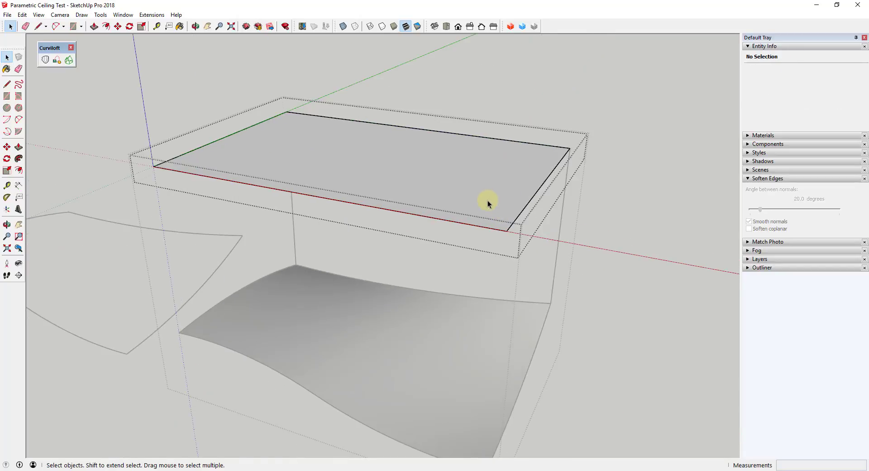
click(492, 200)
middle_drag(491, 200, 540, 212)
double_click(564, 235)
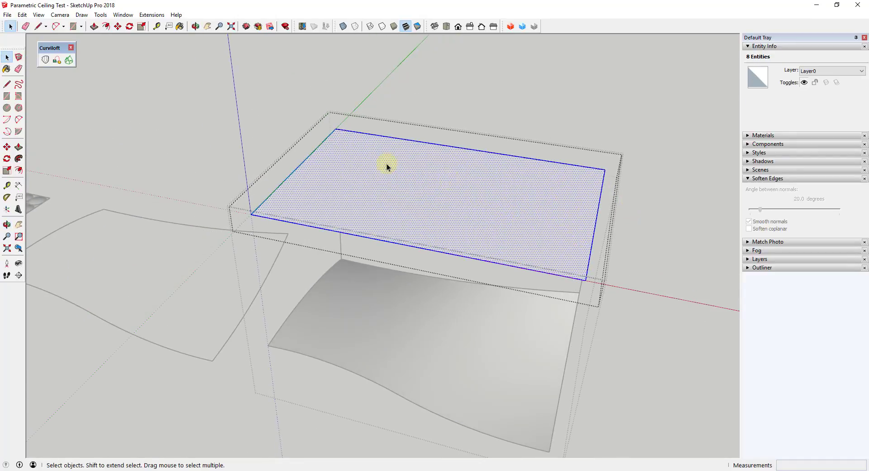
drag(205, 101, 665, 282)
Check the flat rectangle's edges near its corners for short split segments inside its group
click(547, 245)
scroll(583, 282, up, 1)
click(577, 282)
scroll(578, 277, down, 1)
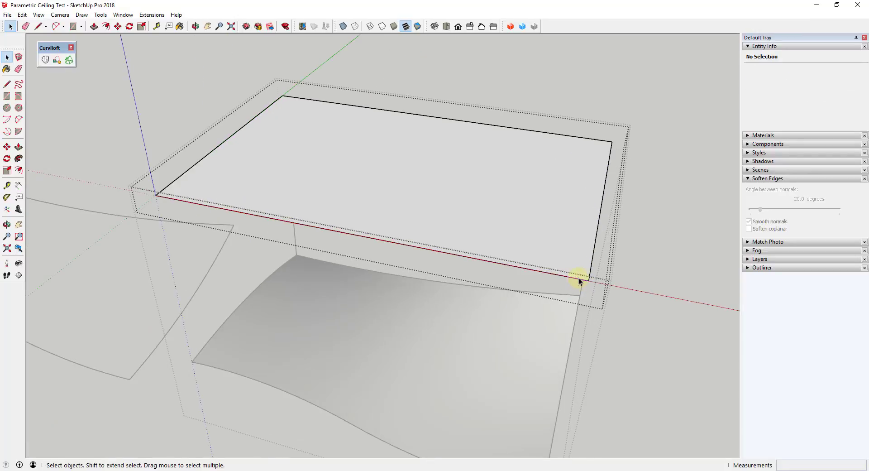
click(549, 274)
scroll(584, 277, up, 2)
middle_drag(580, 274, 527, 296)
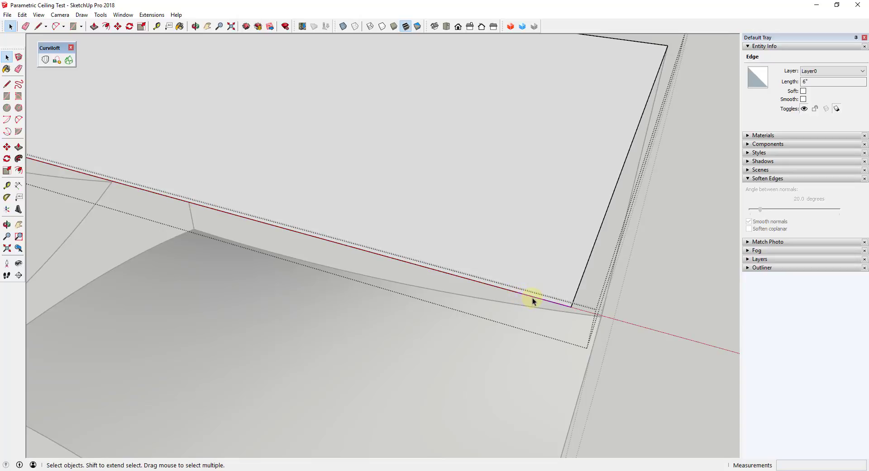
scroll(532, 298, down, 3)
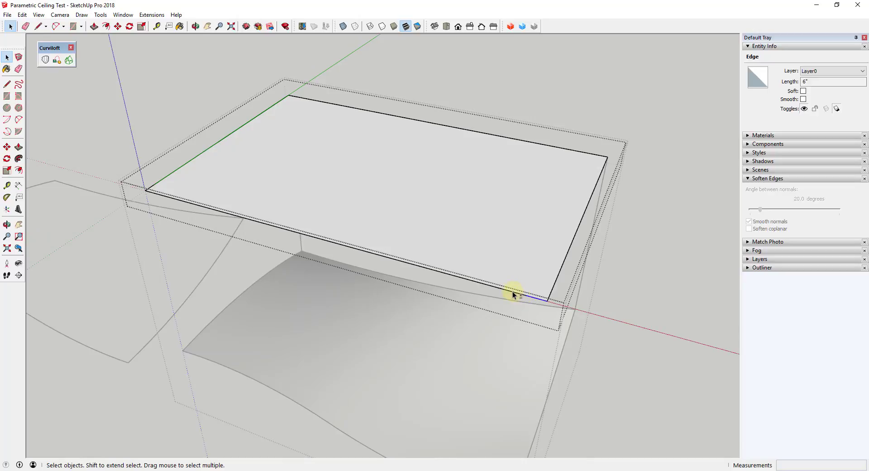
shift+click(526, 299)
double_click(529, 294)
click(529, 300)
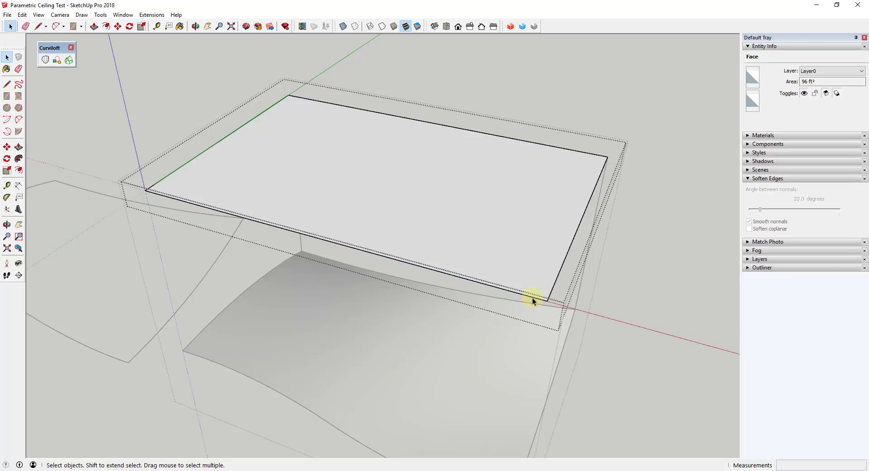
click(606, 172)
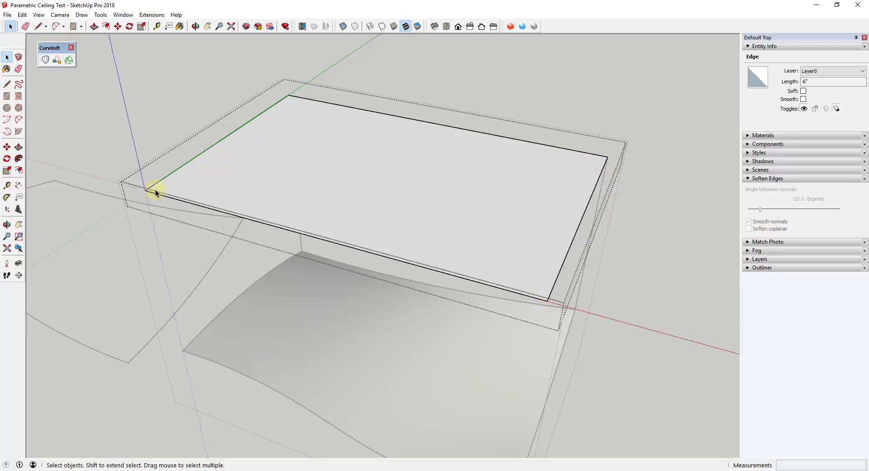
click(469, 219)
Merge the rectangle's split long edge on the red axis by drawing a short line at the split point and erasing it
key(l)
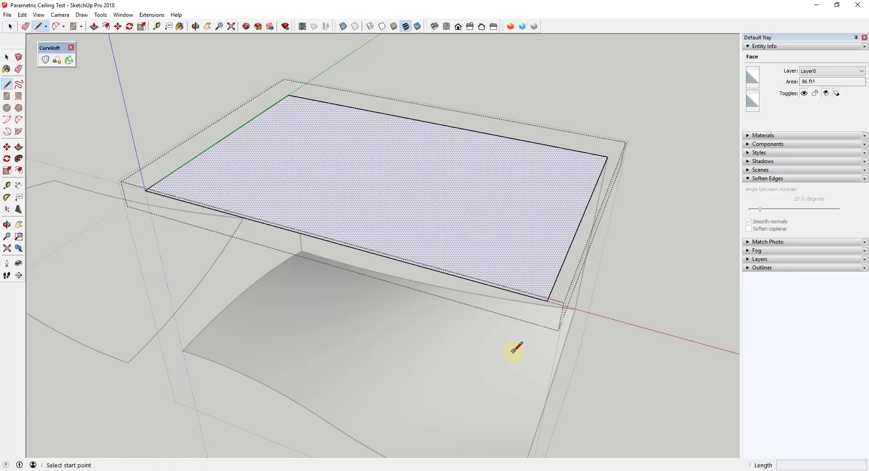
click(527, 295)
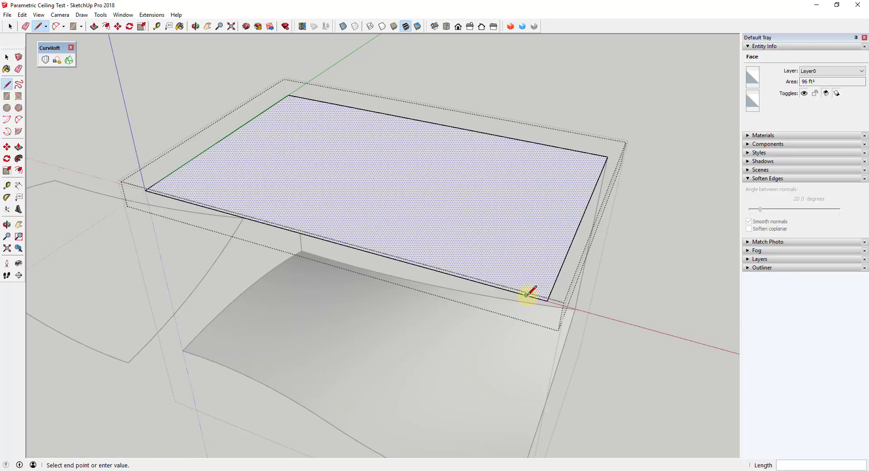
click(538, 271)
key(e)
click(534, 278)
key(space)
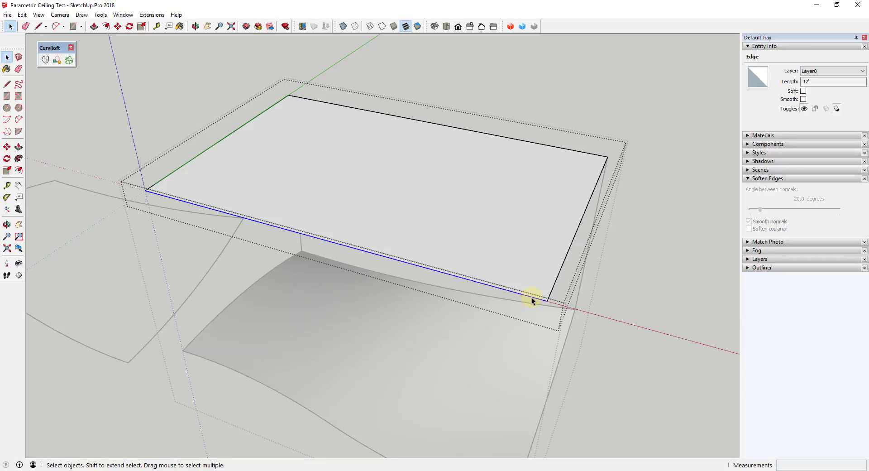
Merge the split short edge opposite the green axis by drawing and erasing a short line at its split near the far corner
key(l)
click(605, 160)
click(591, 161)
key(space)
key(e)
click(605, 161)
key(space)
click(607, 161)
Merge the split short edge along the green axis by drawing and erasing a short line at its split near the origin
key(l)
click(157, 183)
key(Escape)
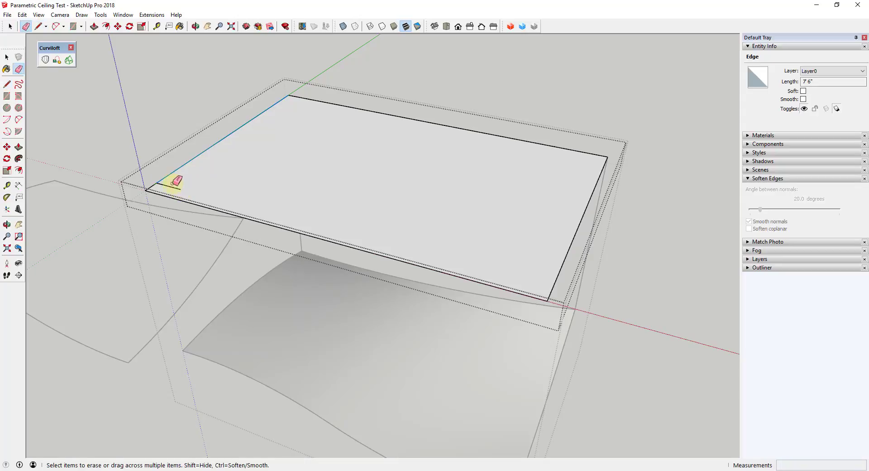
key(space)
Reopen the rectangle group and select all its geometry to verify its entity count, and close the groups
key(ctrl+t)
scroll(646, 235, down, 5)
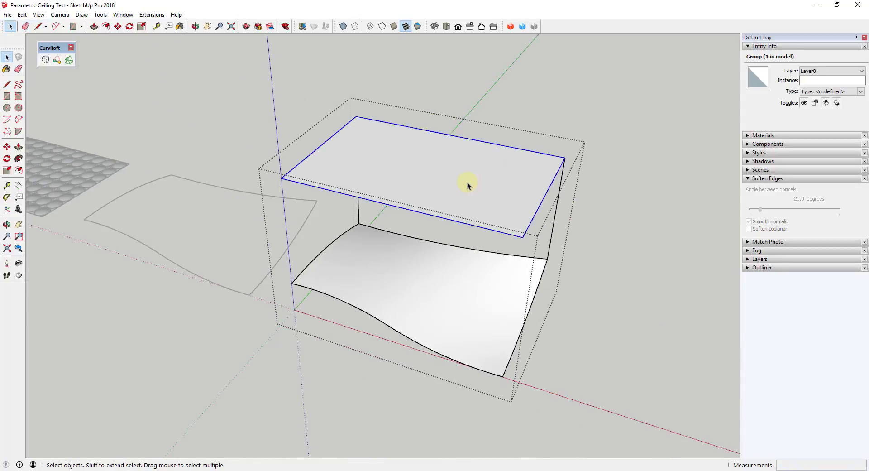
double_click(467, 182)
double_click(467, 181)
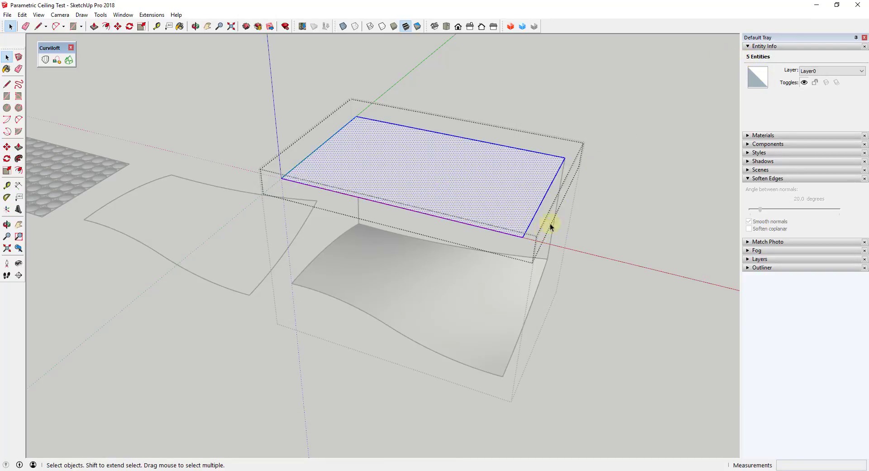
click(616, 231)
middle_drag(616, 231, 466, 223)
Run Flowify's Impose Grid on the parent group of surface, rectangle and connecting lines
click(451, 256)
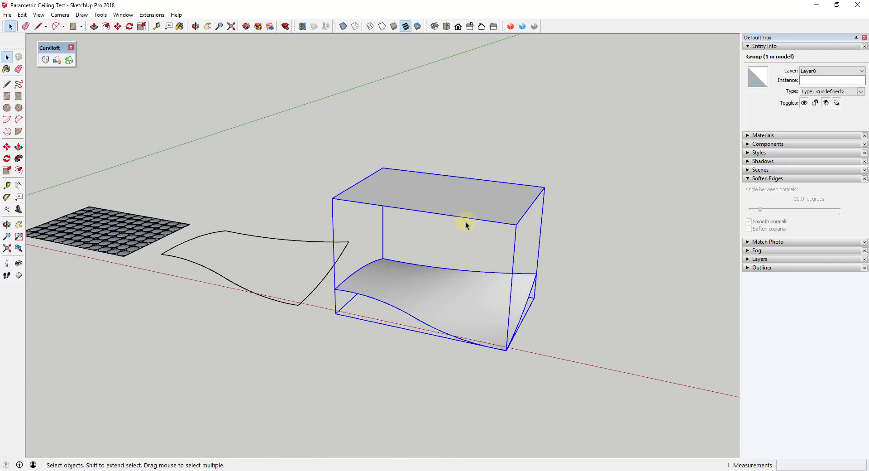
click(151, 13)
mouse_move(165, 25)
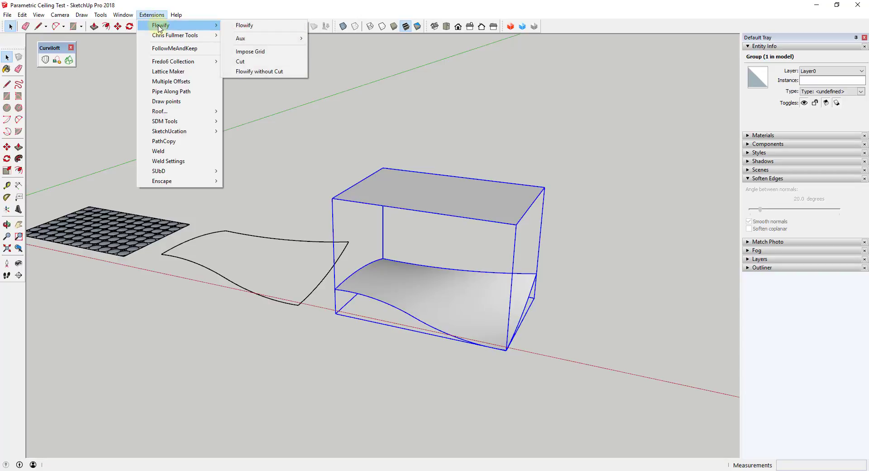
click(251, 52)
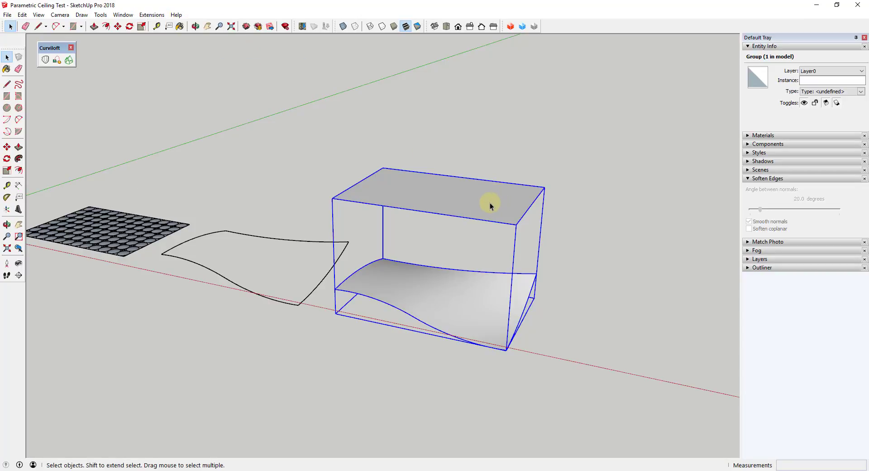
middle_drag(477, 205, 444, 228)
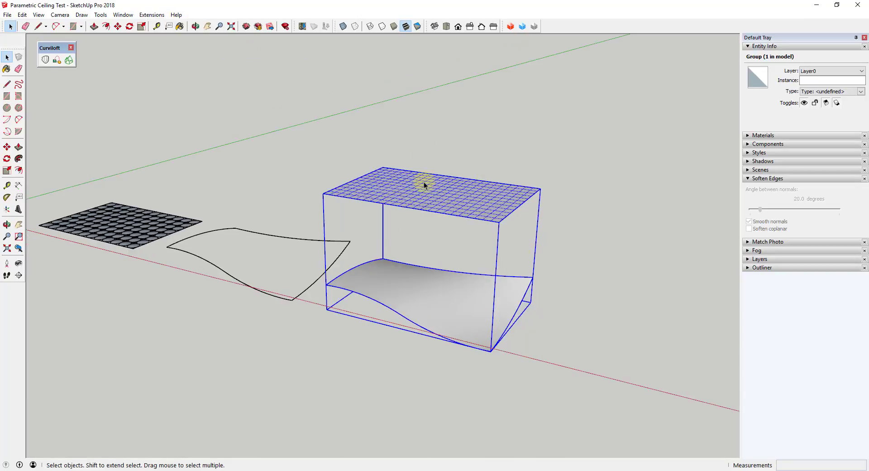
middle_drag(424, 181, 489, 186)
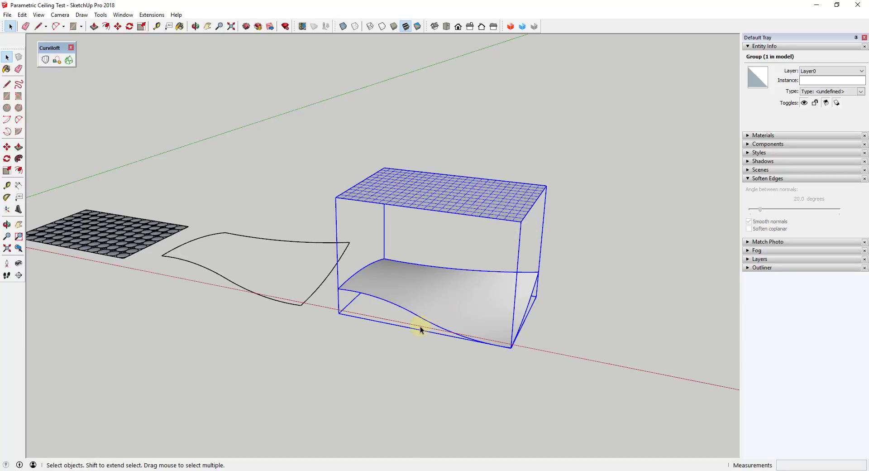
scroll(425, 334, down, 2)
middle_drag(401, 296, 538, 250)
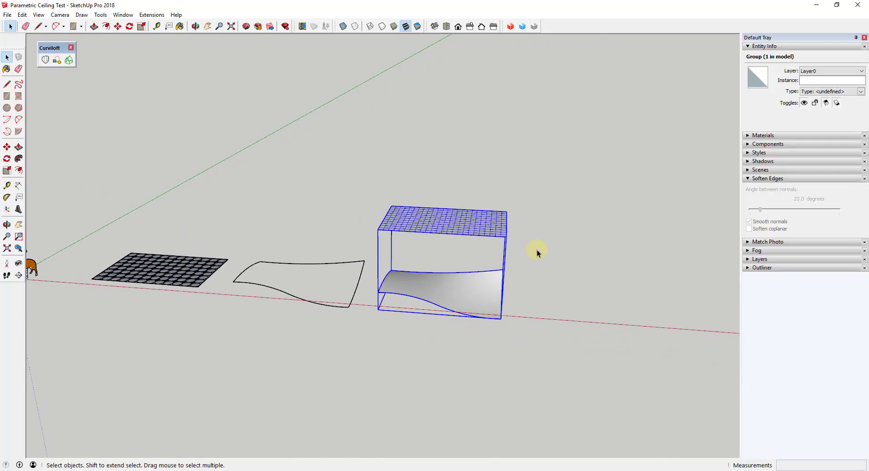
scroll(507, 260, up, 3)
scroll(544, 280, down, 3)
Unhide all hidden geometry to bring back the dish-patterned panel above the gridded rectangle
click(156, 278)
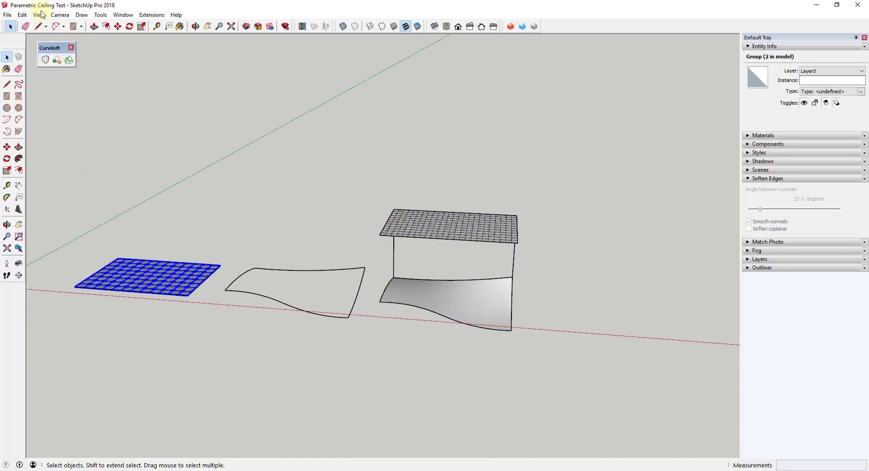
click(22, 15)
mouse_move(49, 145)
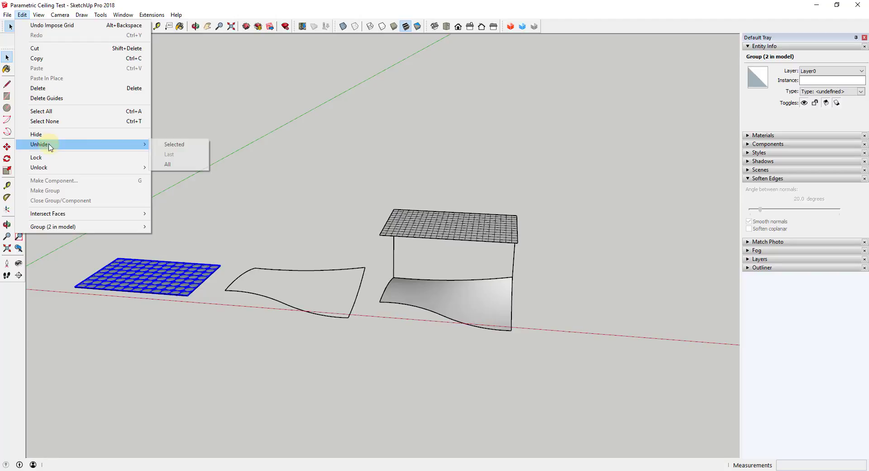
click(171, 164)
scroll(452, 242, up, 3)
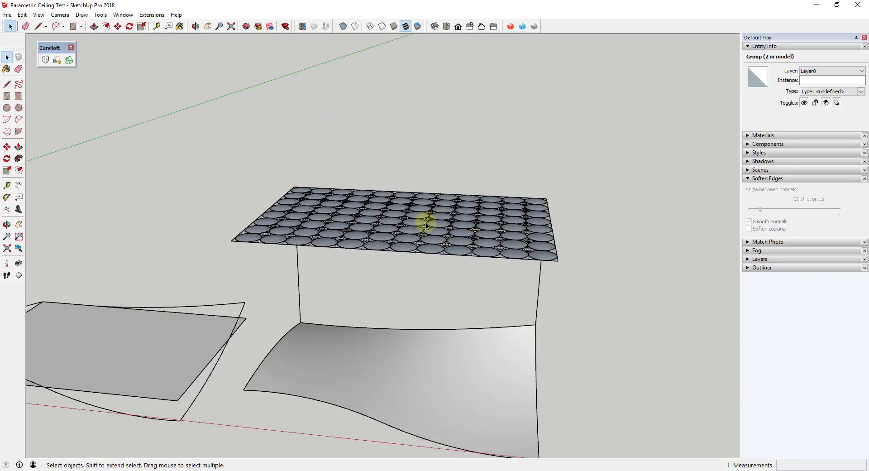
middle_drag(423, 219, 524, 304)
scroll(412, 321, up, 3)
scroll(444, 310, up, 2)
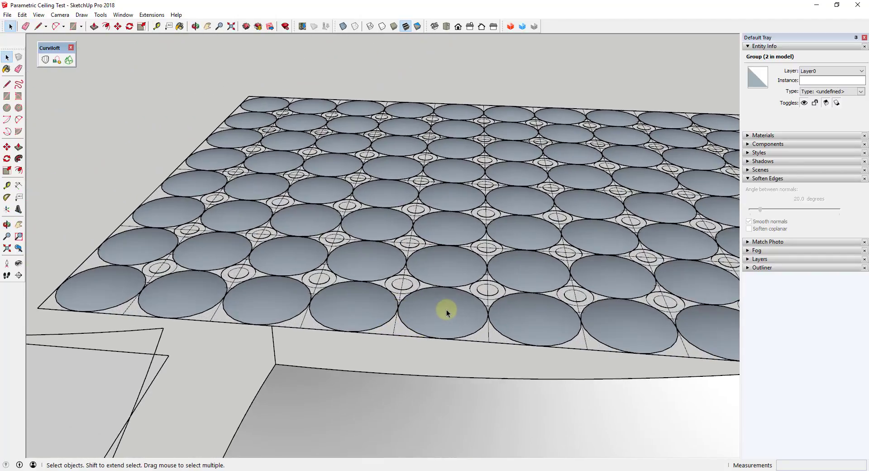
Try to run Flowify on the raised dish-patterned panel together with the parent group
click(446, 307)
scroll(443, 272, down, 6)
middle_drag(448, 257, 376, 188)
drag(392, 228, 599, 394)
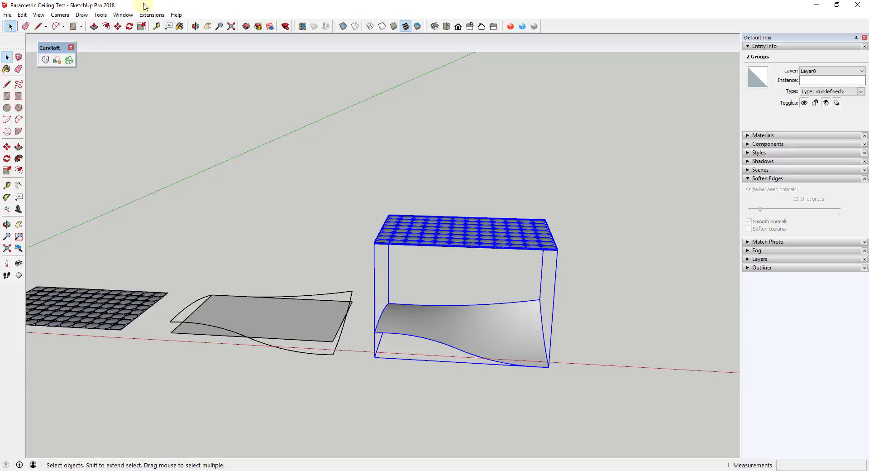
click(153, 16)
mouse_move(167, 25)
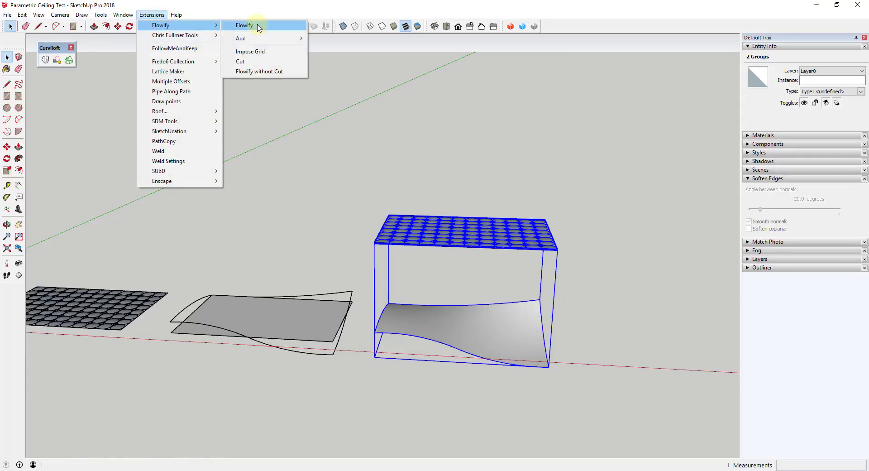
click(259, 28)
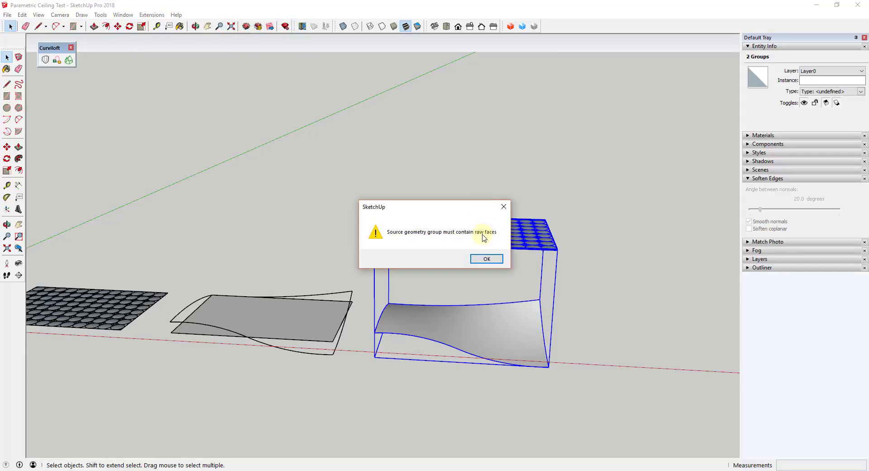
click(482, 264)
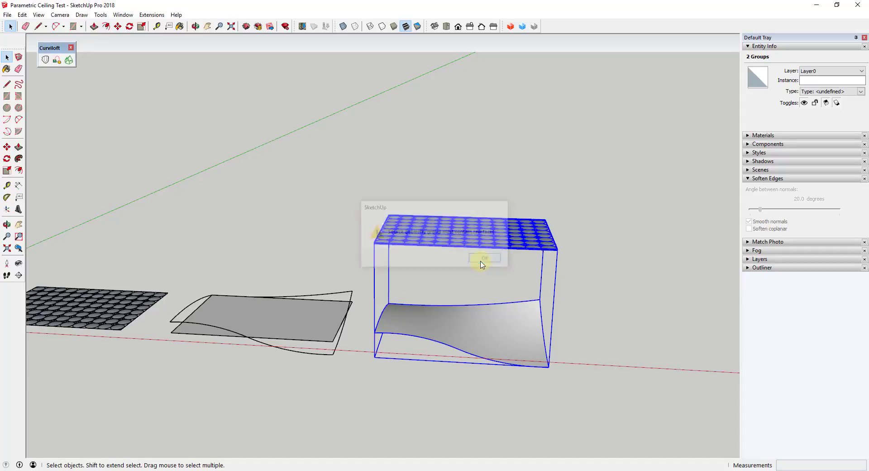
Open the raised dish-patterned panel group and check whether its contents are nested components or raw faces
scroll(547, 236, up, 5)
middle_drag(516, 248, 412, 299)
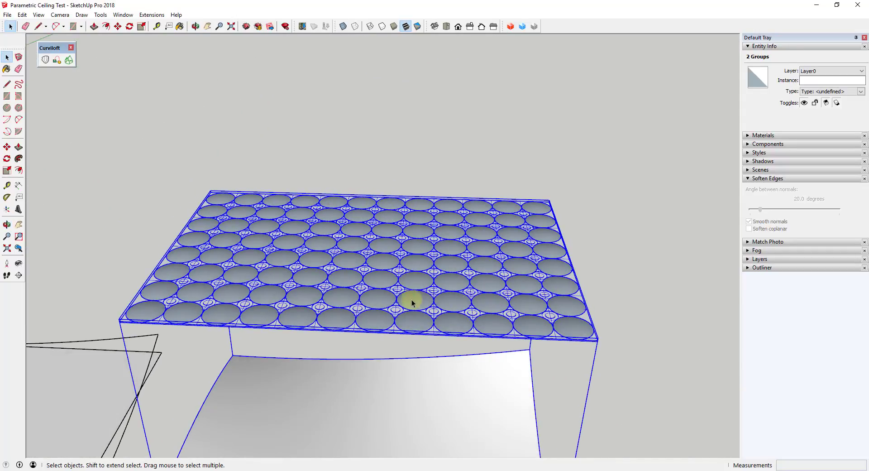
double_click(406, 297)
click(411, 296)
click(413, 260)
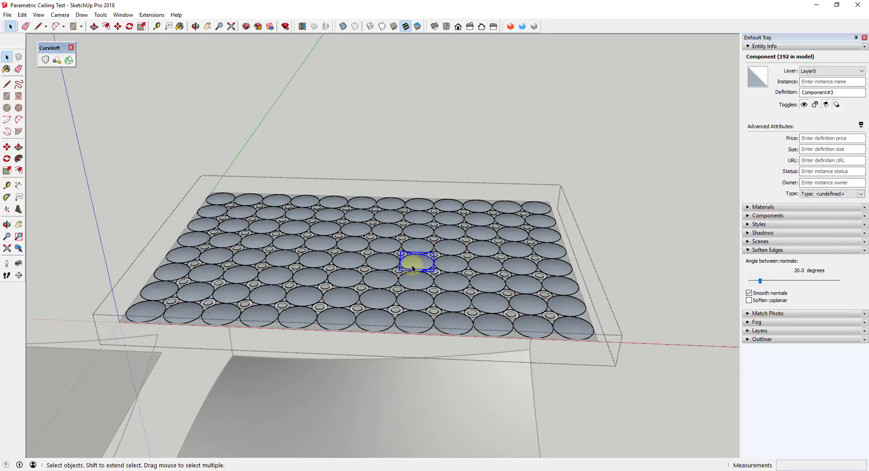
click(413, 245)
click(414, 229)
click(387, 216)
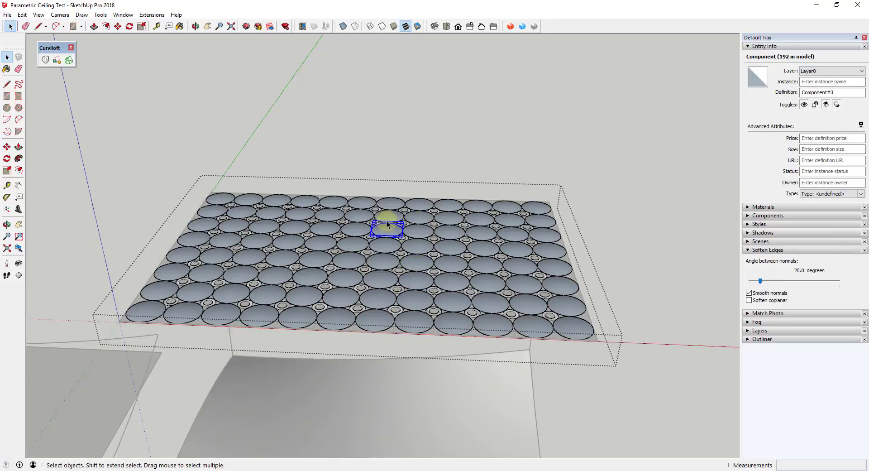
click(374, 212)
click(355, 213)
scroll(494, 246, down, 3)
drag(271, 186, 584, 327)
scroll(618, 267, down, 3)
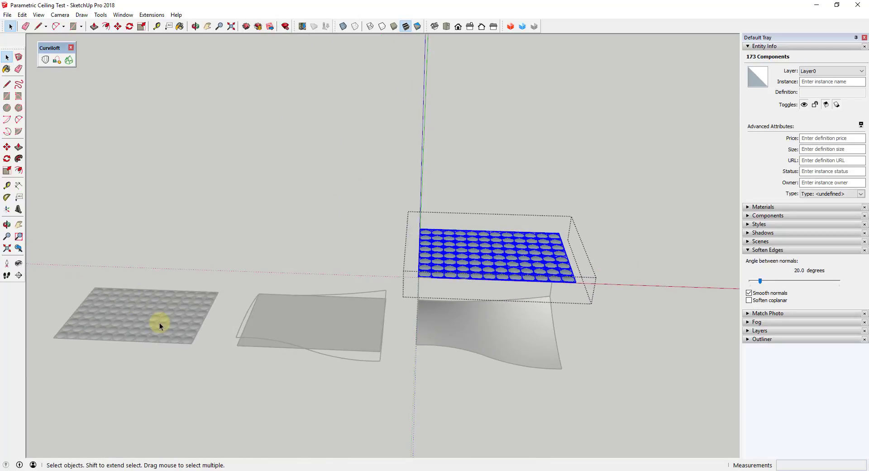
click(636, 254)
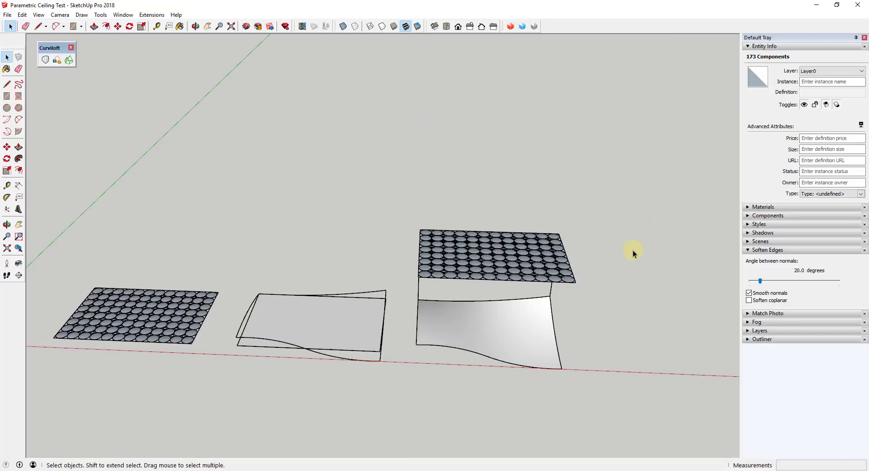
Explode all components inside the raised dish-patterned panel group into raw geometry, close the group and select it
click(534, 261)
double_click(534, 261)
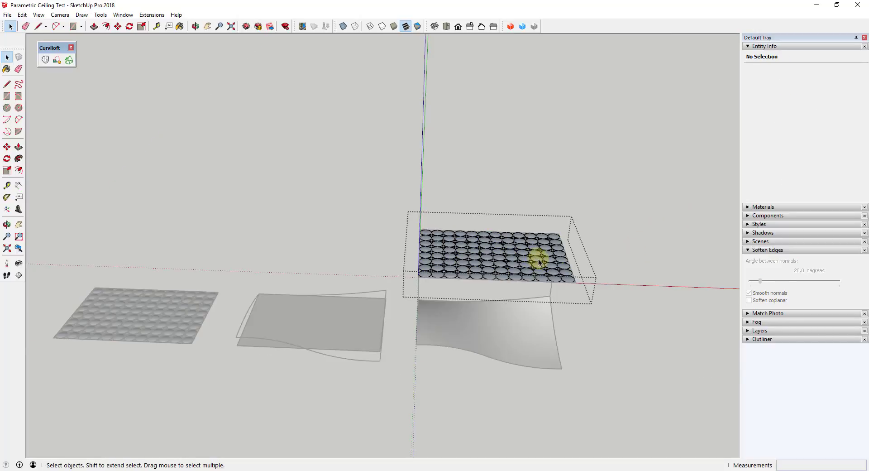
scroll(534, 254, up, 6)
key(ctrl+a)
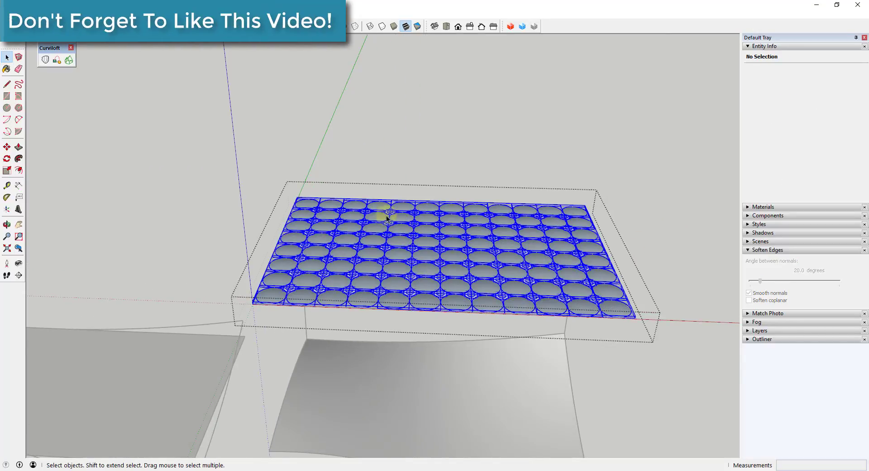
right_click(348, 229)
click(385, 281)
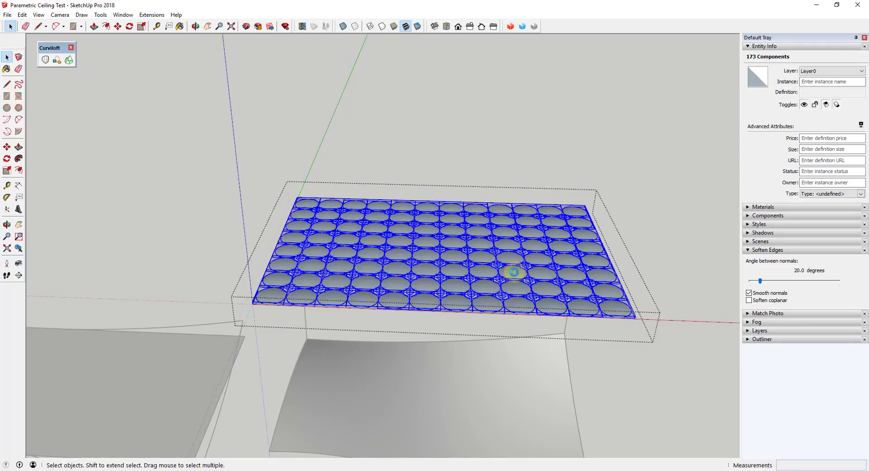
click(514, 272)
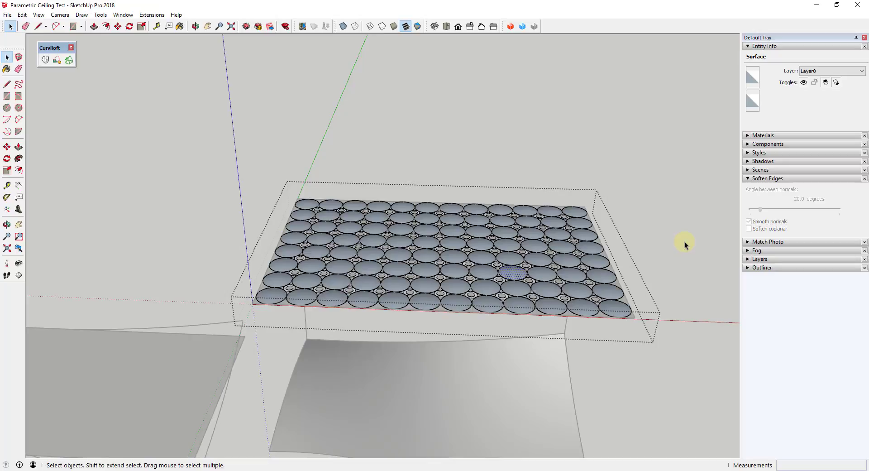
click(664, 272)
scroll(658, 273, up, 3)
click(542, 275)
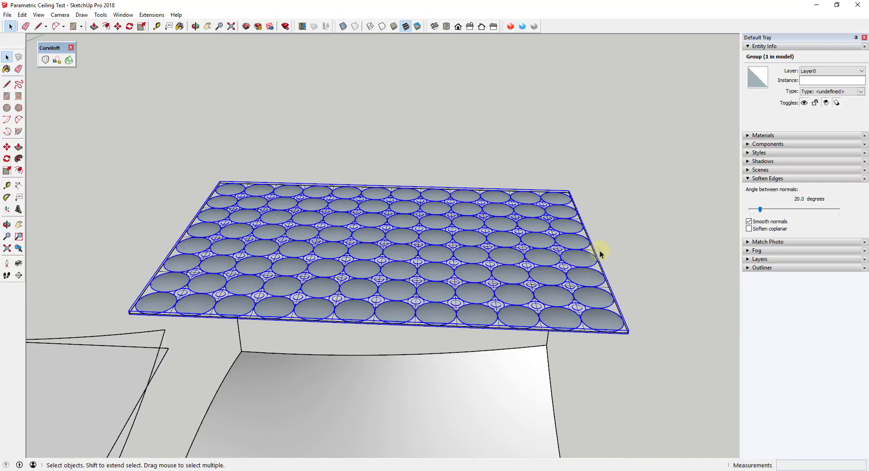
Show the model's group hierarchy and check inside the raised dish-patterned panel for any remaining nested components
scroll(599, 249, down, 3)
middle_drag(646, 226, 747, 266)
click(747, 267)
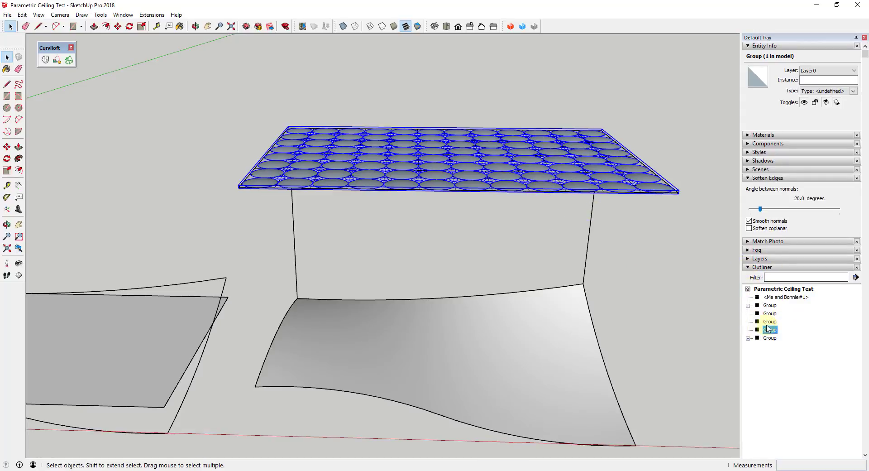
middle_drag(528, 169, 496, 186)
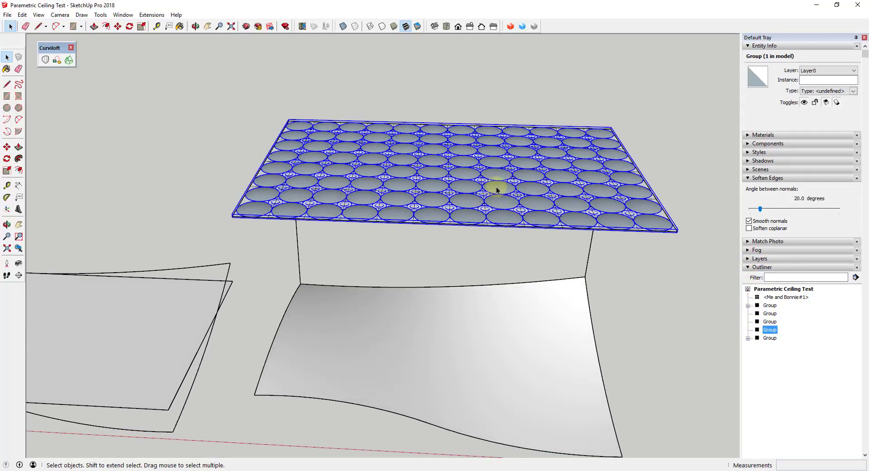
double_click(497, 189)
click(498, 201)
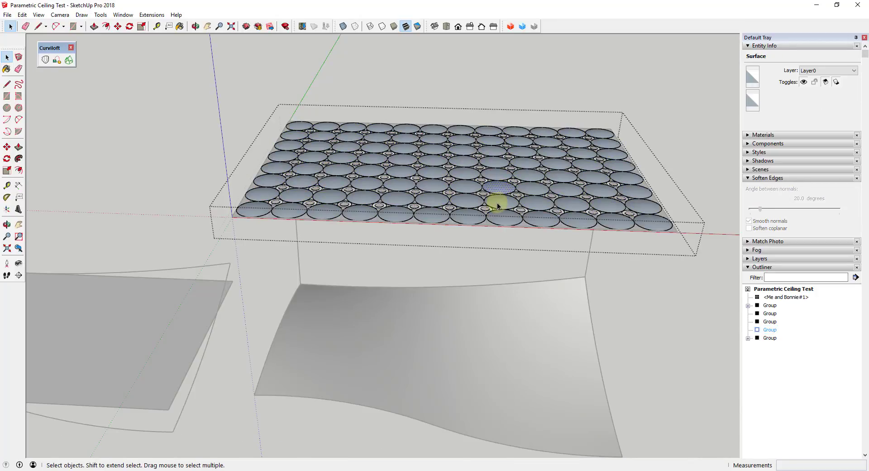
scroll(480, 201, up, 3)
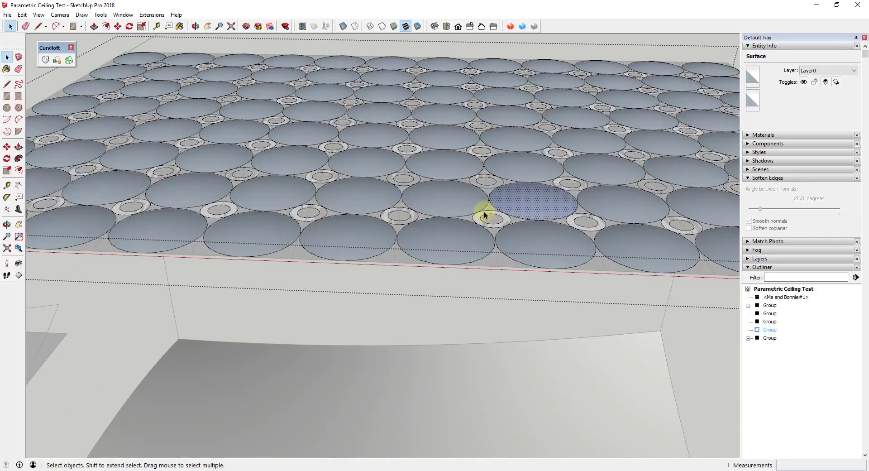
click(514, 209)
scroll(528, 207, down, 2)
key(Escape)
scroll(528, 199, down, 6)
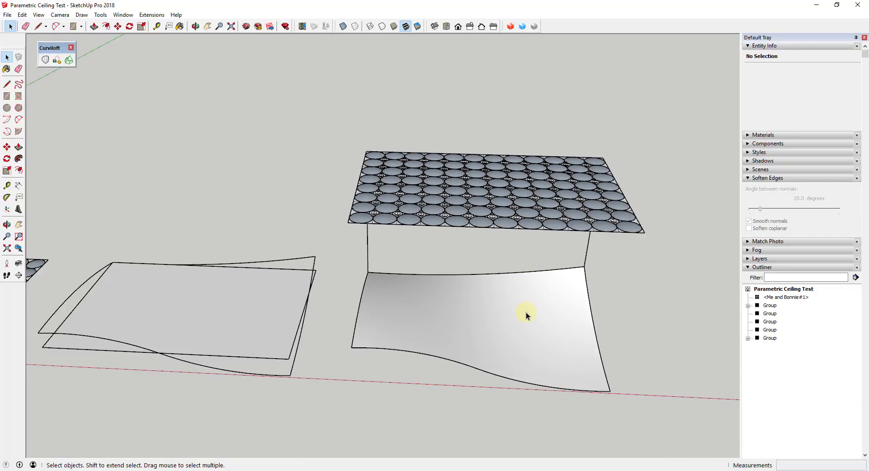
Expand the Flowify source group in the hierarchy and check each nested group: curved surface, gridded rectangle and connecting lines
click(526, 311)
click(749, 338)
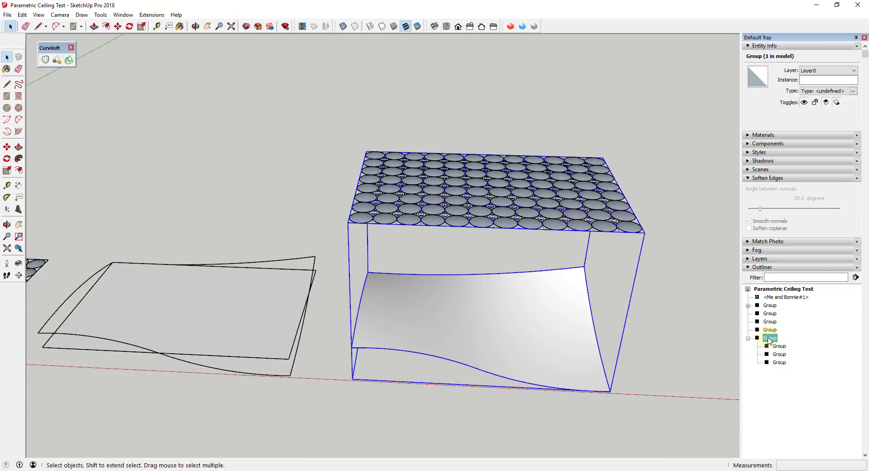
click(779, 347)
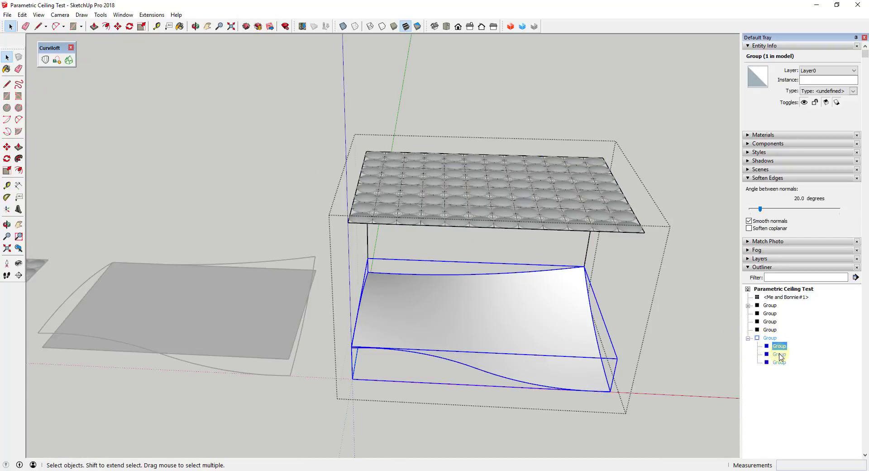
click(779, 354)
click(779, 362)
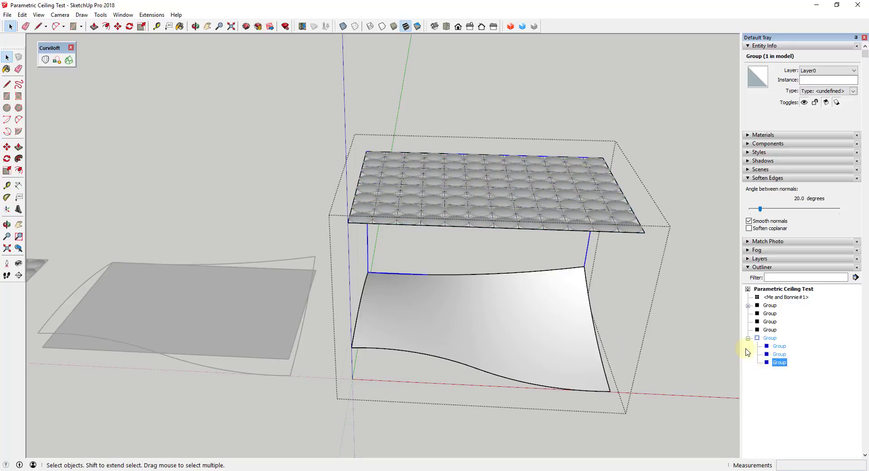
click(688, 248)
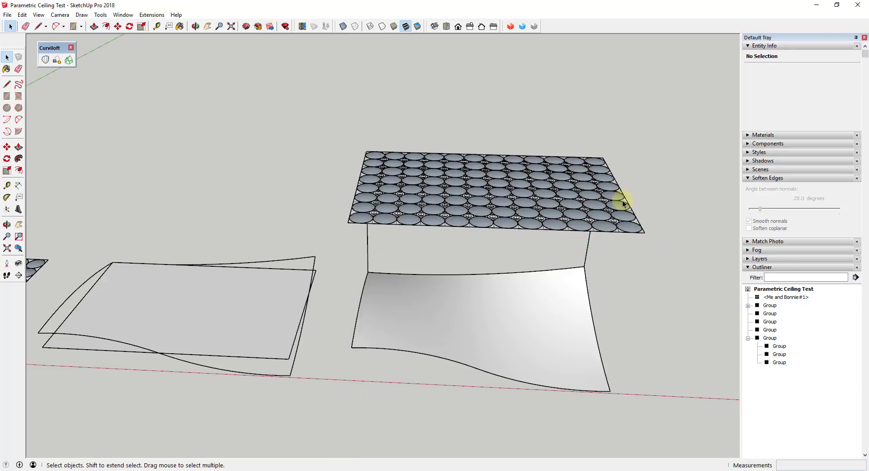
Save the model
scroll(618, 197, down, 5)
middle_drag(628, 207, 602, 194)
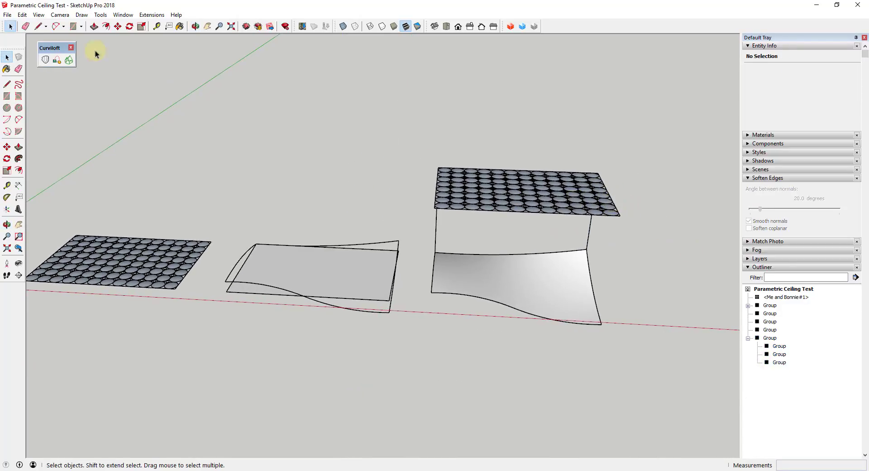
click(8, 15)
key(Escape)
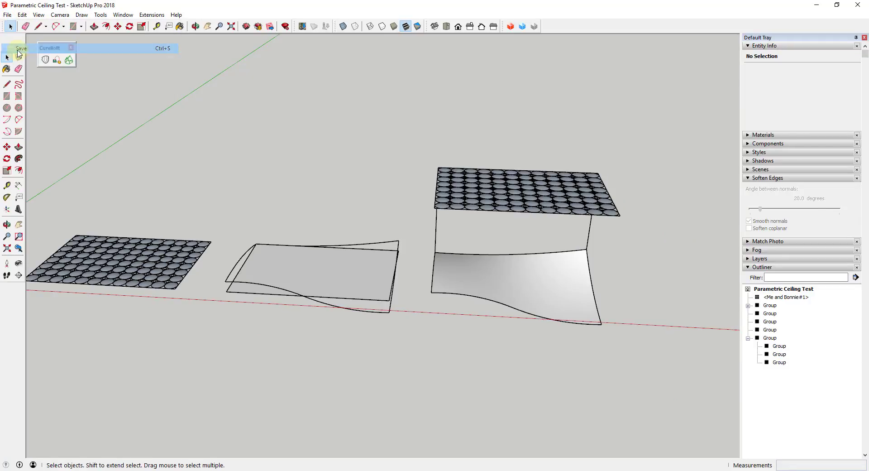
Run Flowify on the raised dish-patterned panel together with the source group containing the curved surface
drag(417, 123, 656, 326)
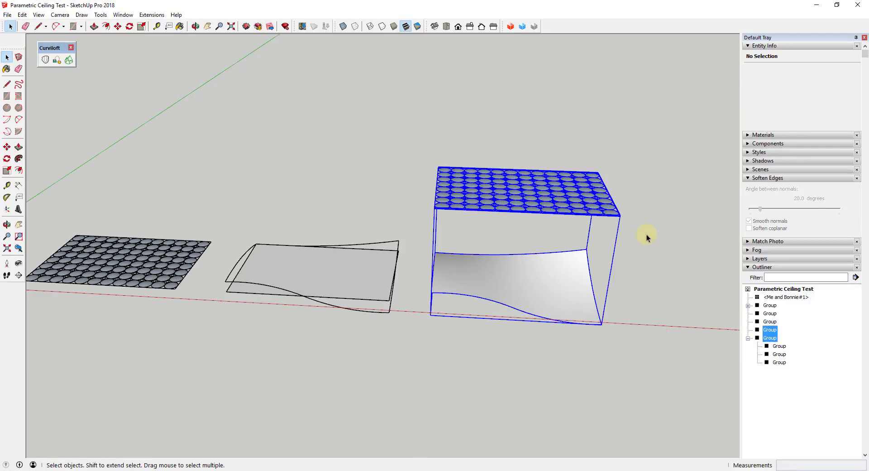
click(152, 15)
mouse_move(167, 28)
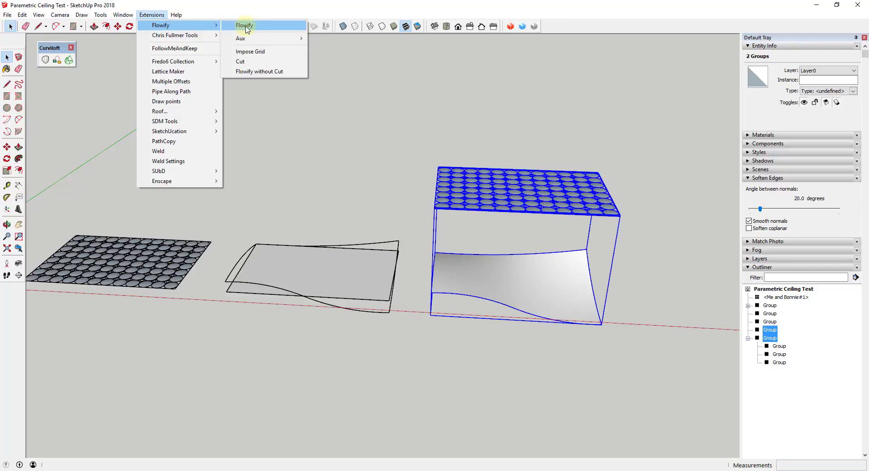
click(250, 28)
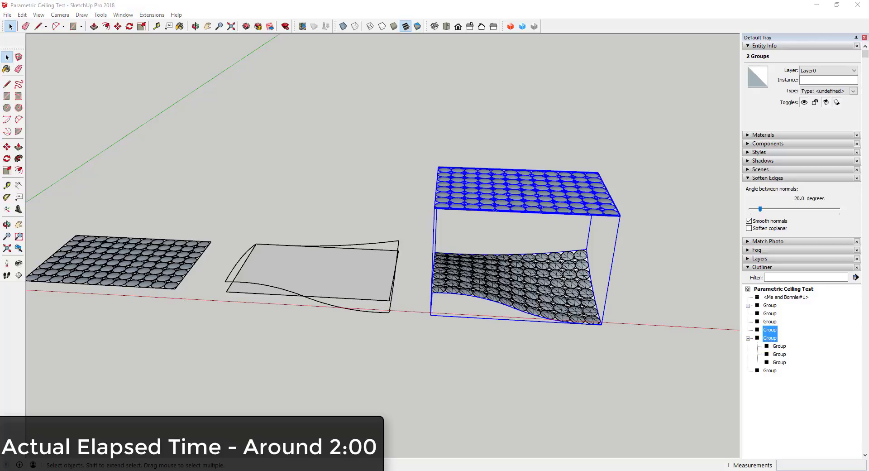
Move the flowed dish panel off the curved surface, about 15' 3 1/4" sideways along the red axis
click(618, 282)
middle_drag(473, 292, 438, 304)
click(462, 270)
scroll(466, 272, down, 3)
scroll(466, 272, up, 3)
key(m)
click(378, 297)
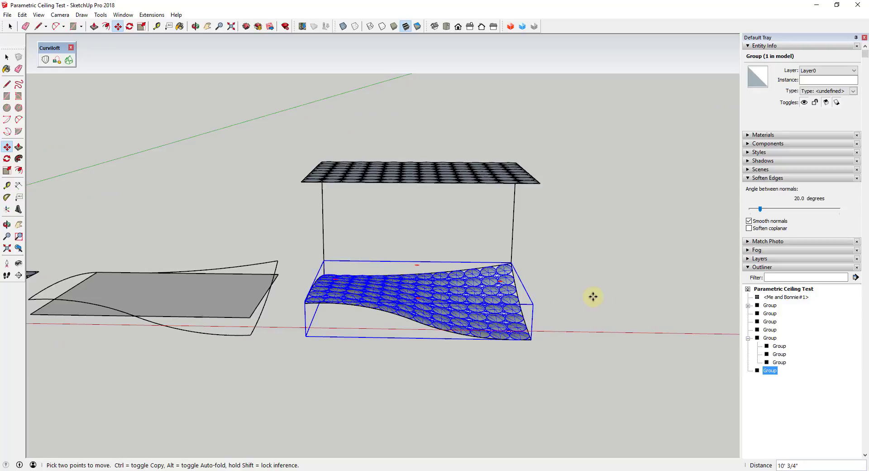
click(655, 301)
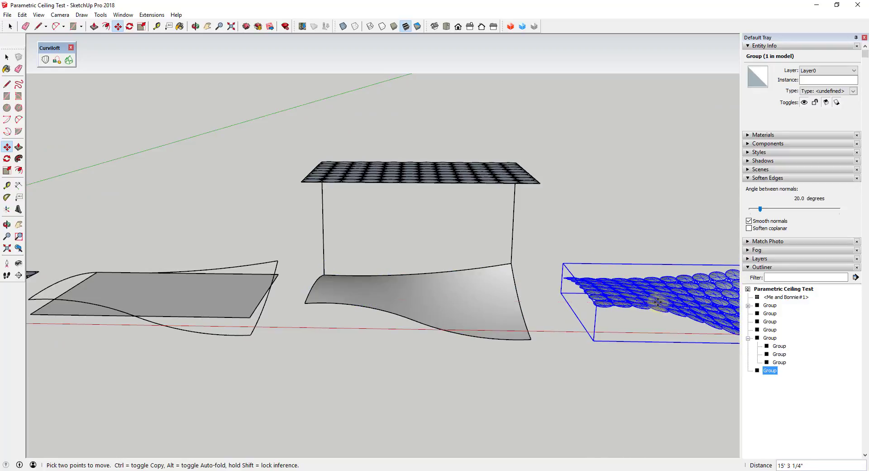
key(space)
Hide all the original panels, curves and Flowify source groups, leaving out the flowed dish panel and the scale figure
scroll(603, 279, down, 4)
drag(310, 334, 267, 311)
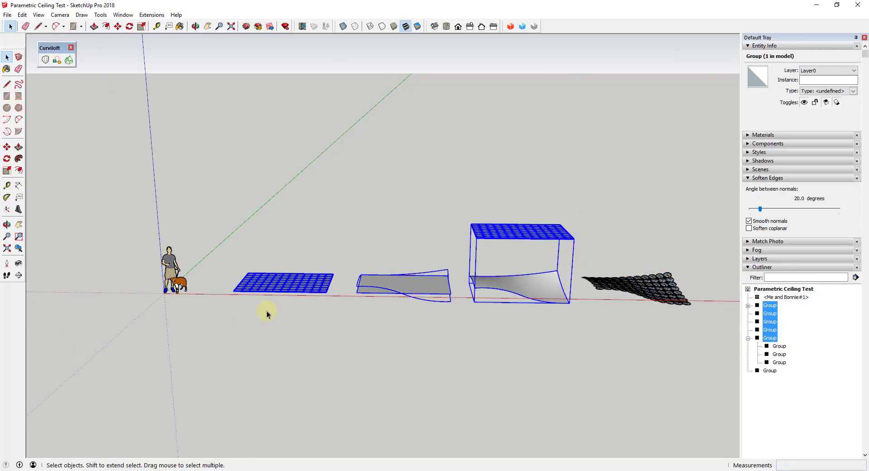
right_click(300, 279)
click(321, 96)
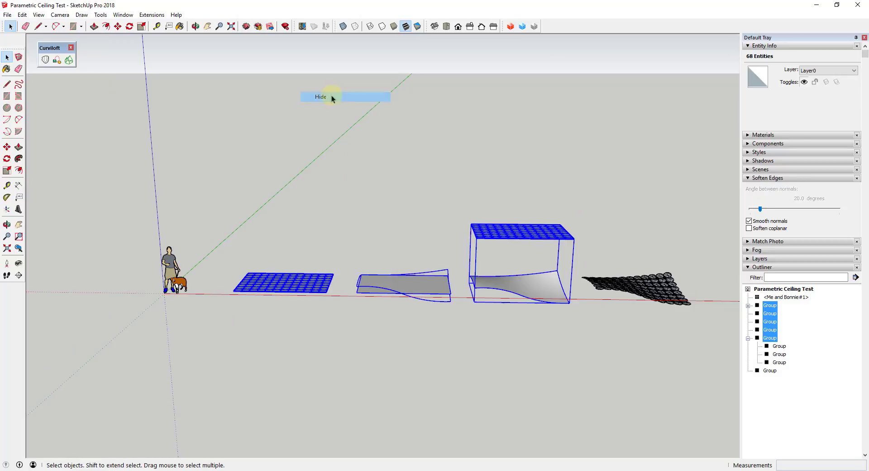
Examine the flowed dish panel from above and below for its curvature and the edge lines across the dishes
scroll(681, 306, up, 3)
middle_drag(674, 315, 563, 209)
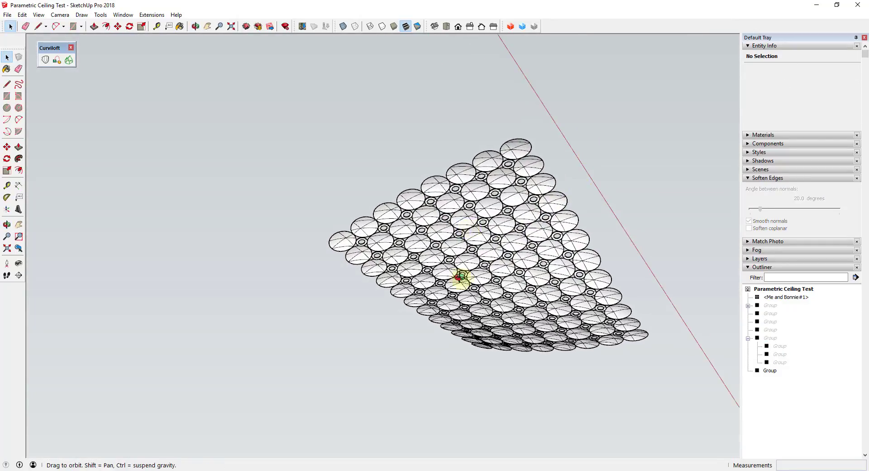
middle_drag(460, 276, 421, 254)
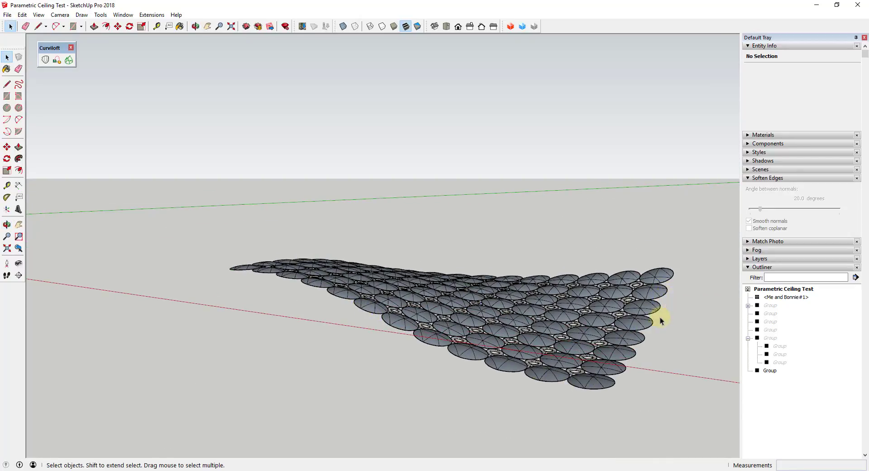
middle_drag(661, 321, 448, 277)
scroll(448, 277, up, 2)
scroll(469, 291, down, 1)
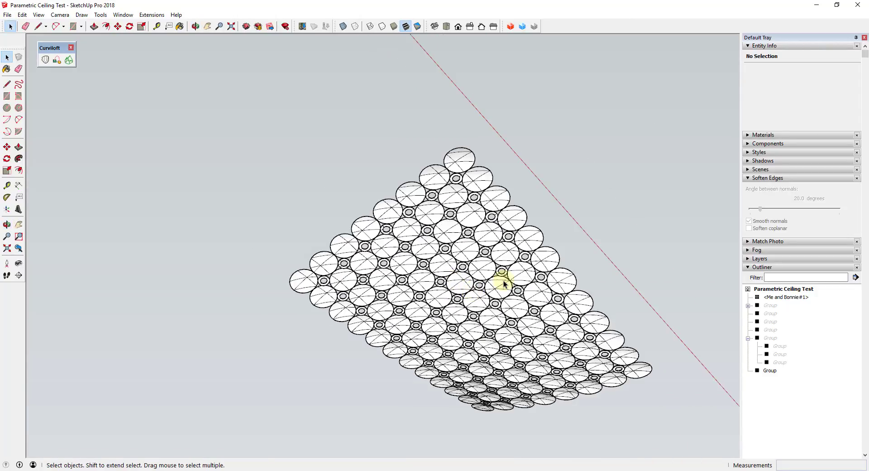
scroll(439, 229, down, 1)
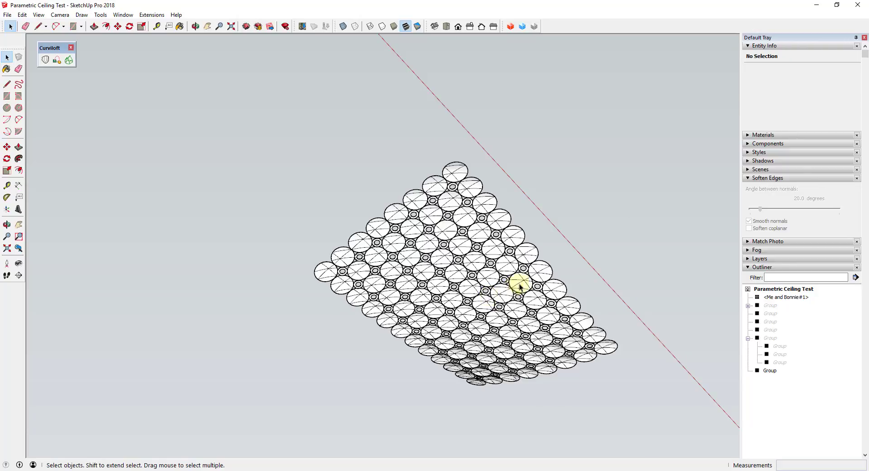
middle_drag(484, 316, 473, 267)
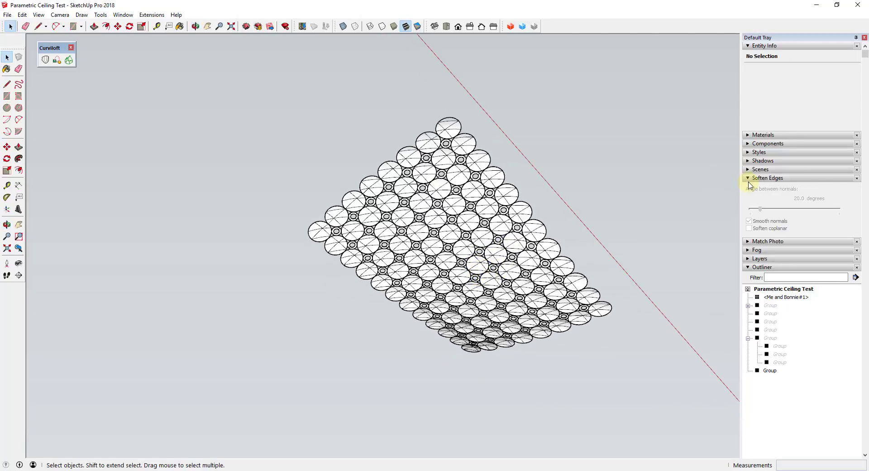
Soften the flowed dish panel's edges with Soften coplanar enabled, deselect it and view the ceiling from below
click(517, 242)
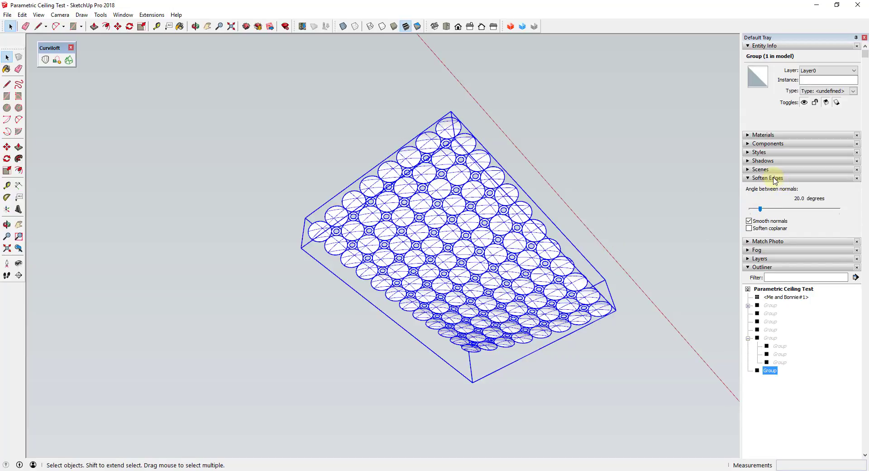
click(758, 229)
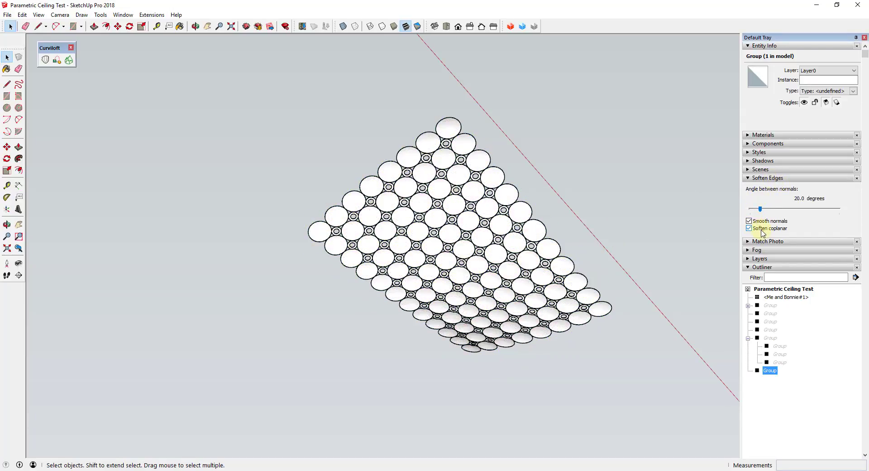
click(505, 185)
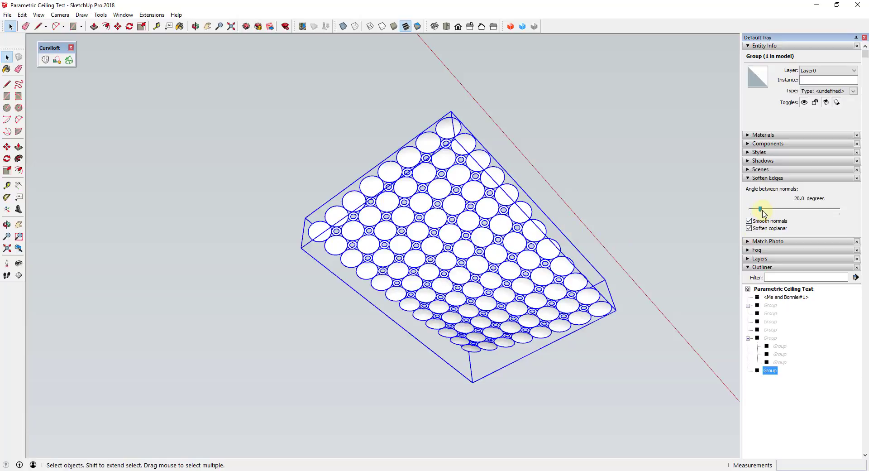
middle_drag(605, 194, 351, 322)
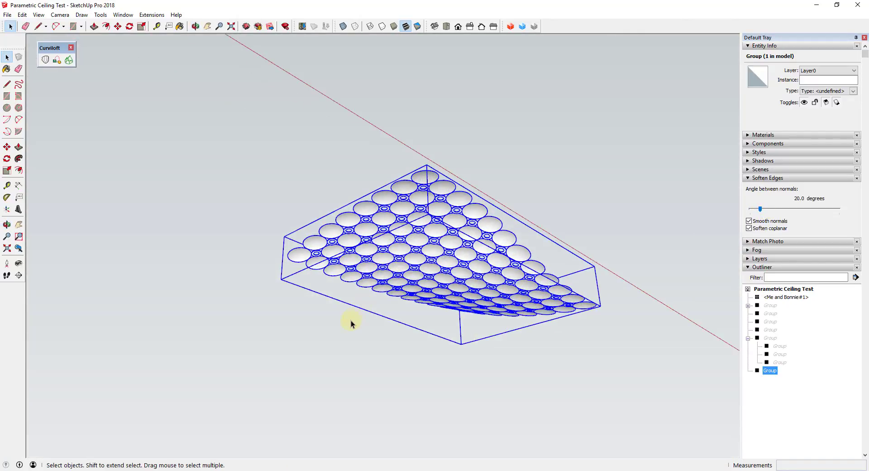
click(352, 323)
click(392, 306)
middle_drag(397, 281, 333, 324)
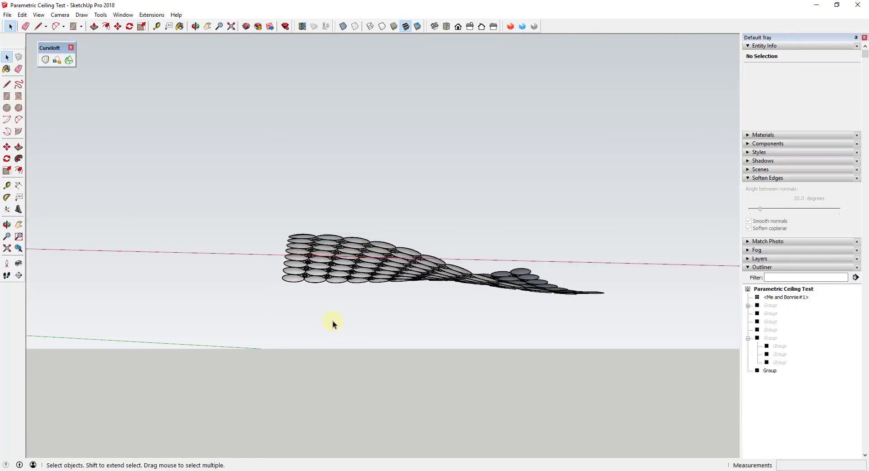
scroll(334, 324, down, 3)
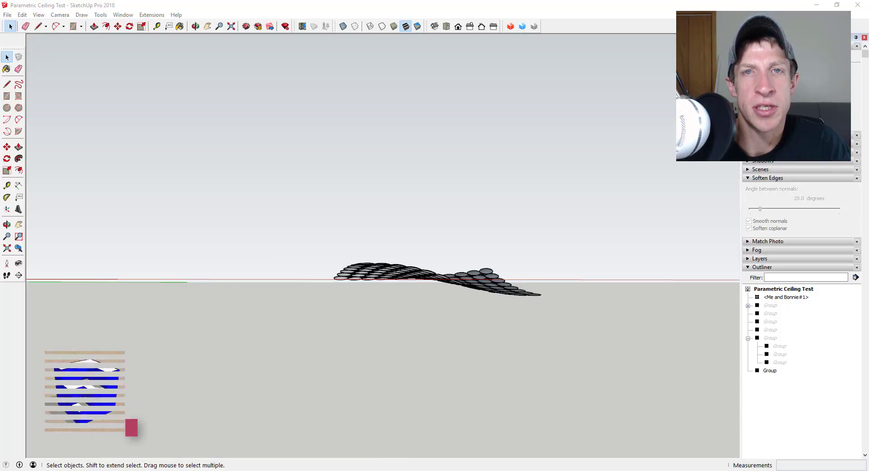